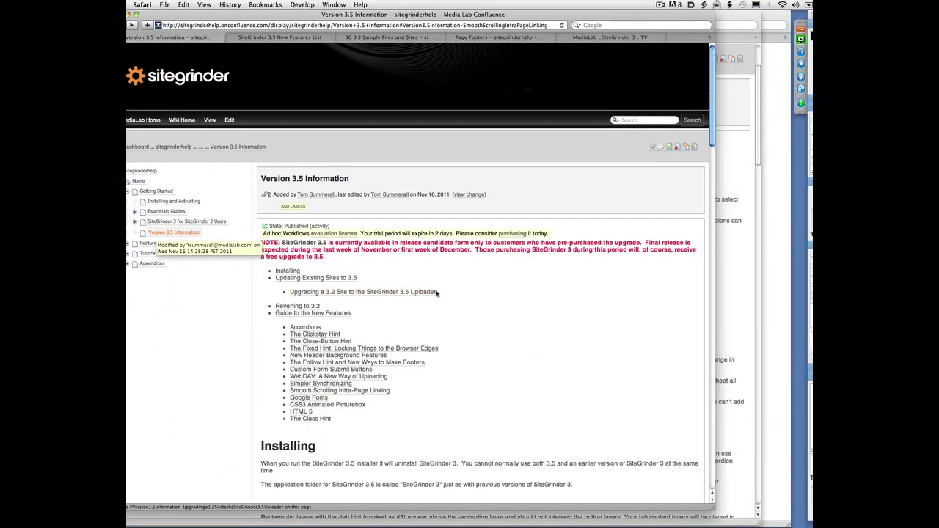
Step: Scroll through the current page, then the SiteGrinder 3.5 New Features List
{"action": "scroll", "coordinate": [506, 176], "scroll_direction": "down", "scroll_amount": 10}
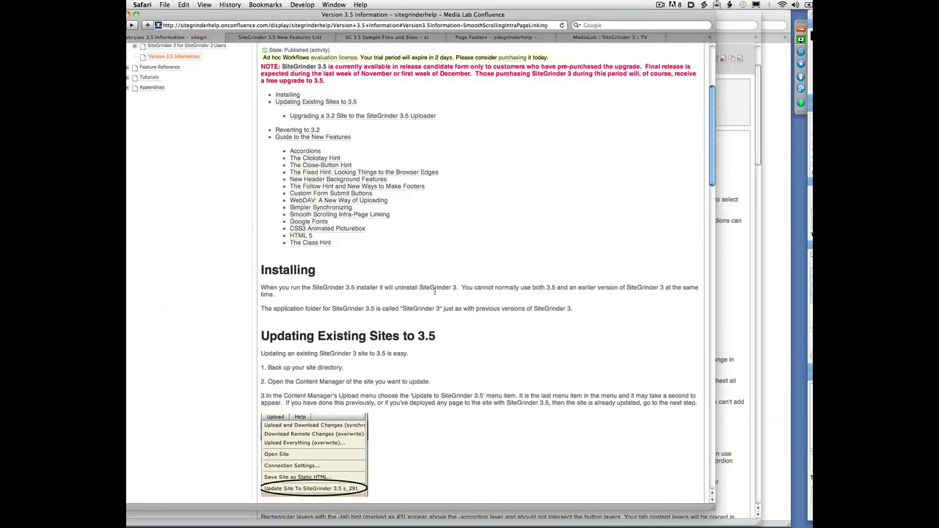
{"action": "scroll", "coordinate": [326, 170], "scroll_direction": "down", "scroll_amount": 3}
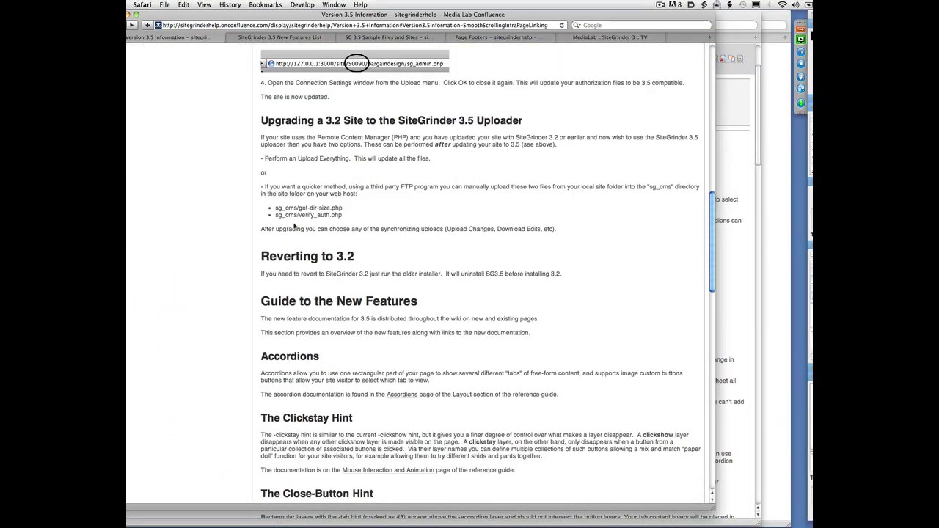
{"action": "scroll", "coordinate": [367, 198], "scroll_direction": "down", "scroll_amount": 7}
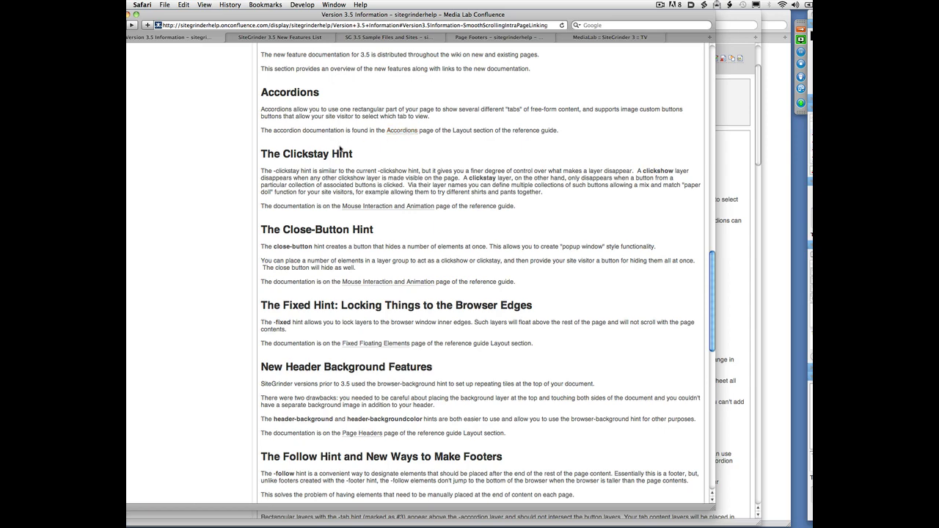
{"action": "scroll", "coordinate": [452, 217], "scroll_direction": "up", "scroll_amount": 20}
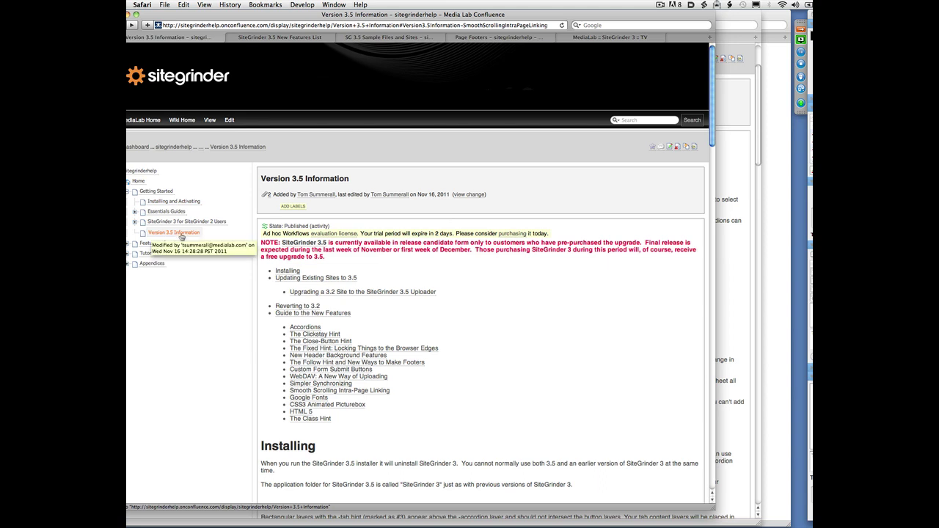
{"action": "left_click", "coordinate": [269, 37]}
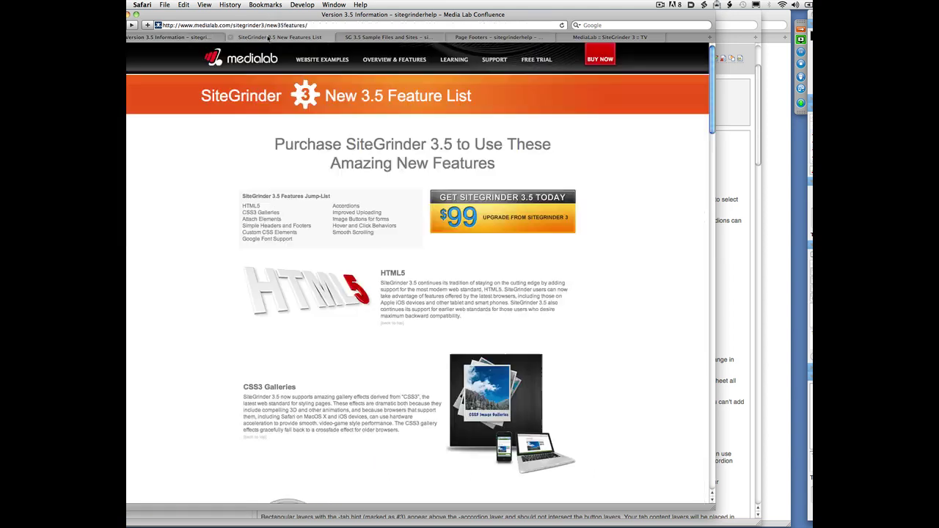
{"action": "scroll", "coordinate": [199, 163], "scroll_direction": "down", "scroll_amount": 4}
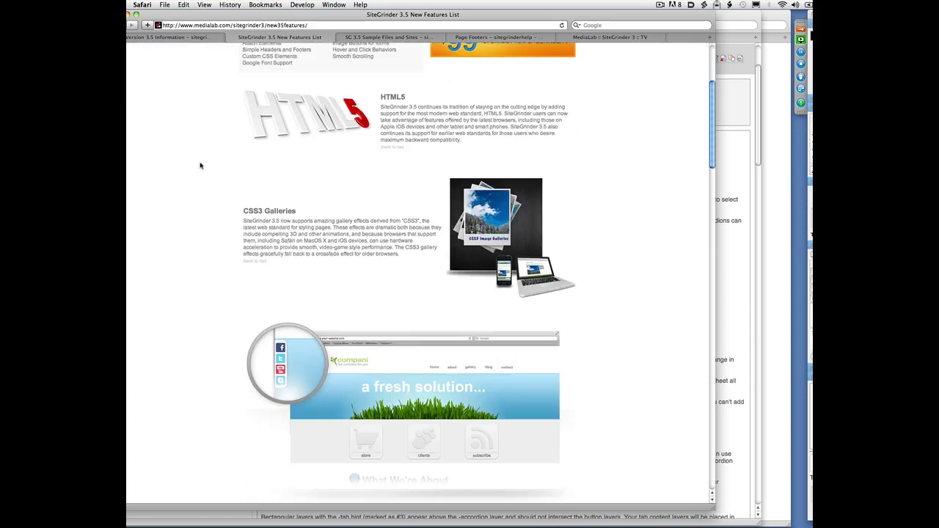
{"action": "scroll", "coordinate": [200, 165], "scroll_direction": "down", "scroll_amount": 10}
{"action": "scroll", "coordinate": [199, 166], "scroll_direction": "up", "scroll_amount": 20}
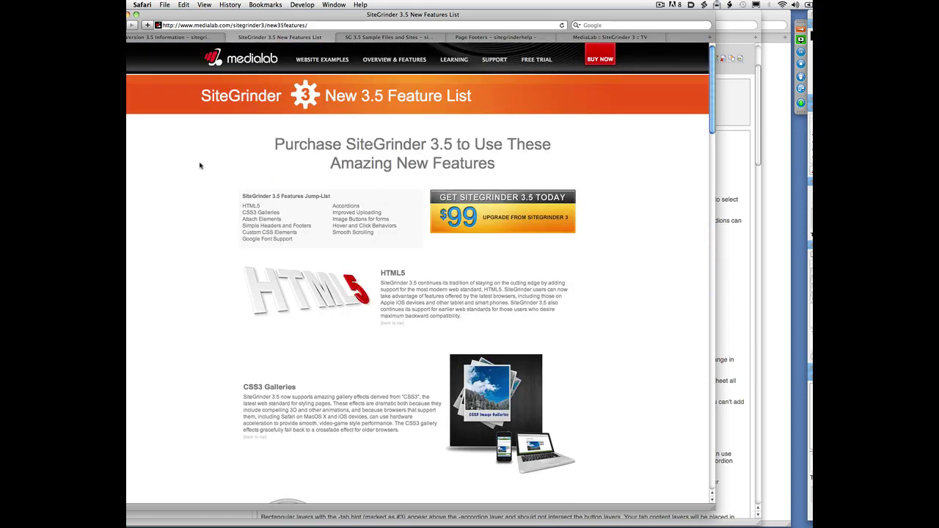
Step: Switch to the SG 3.5 Sample Files and Sites page and scroll through its contents
{"action": "left_click", "coordinate": [377, 37]}
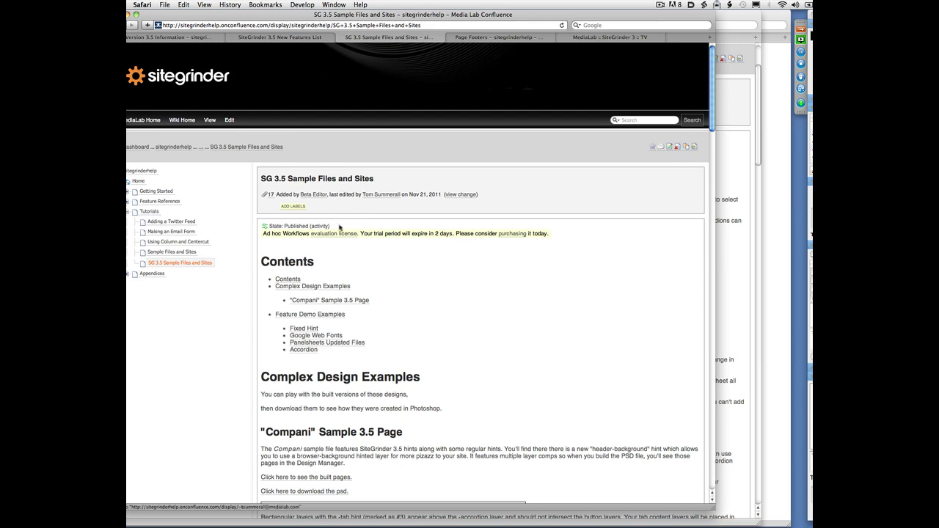
{"action": "scroll", "coordinate": [356, 339], "scroll_direction": "down", "scroll_amount": 9}
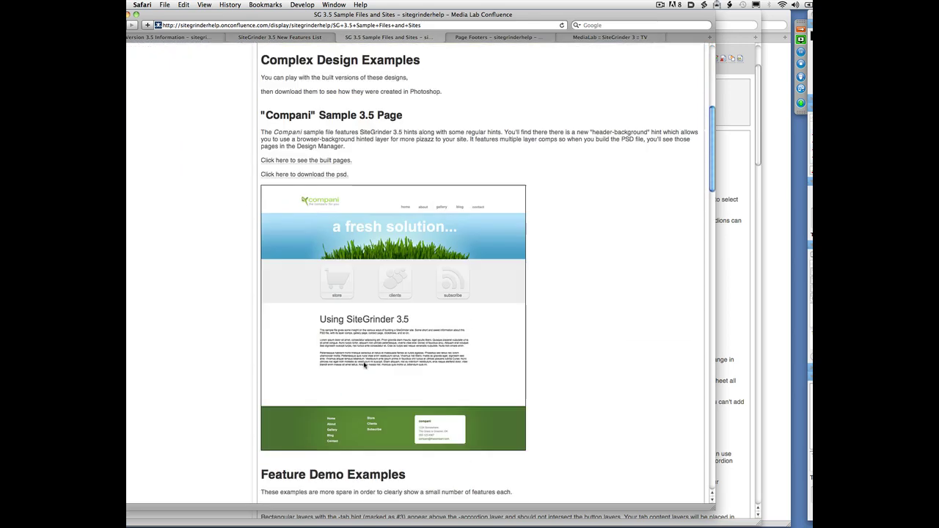
{"action": "scroll", "coordinate": [364, 364], "scroll_direction": "down", "scroll_amount": 20}
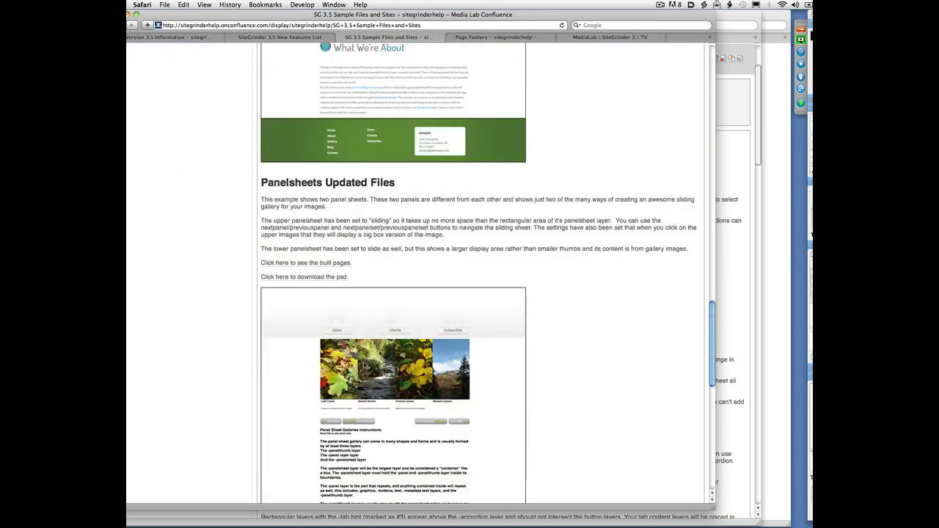
{"action": "scroll", "coordinate": [365, 365], "scroll_direction": "up", "scroll_amount": 20}
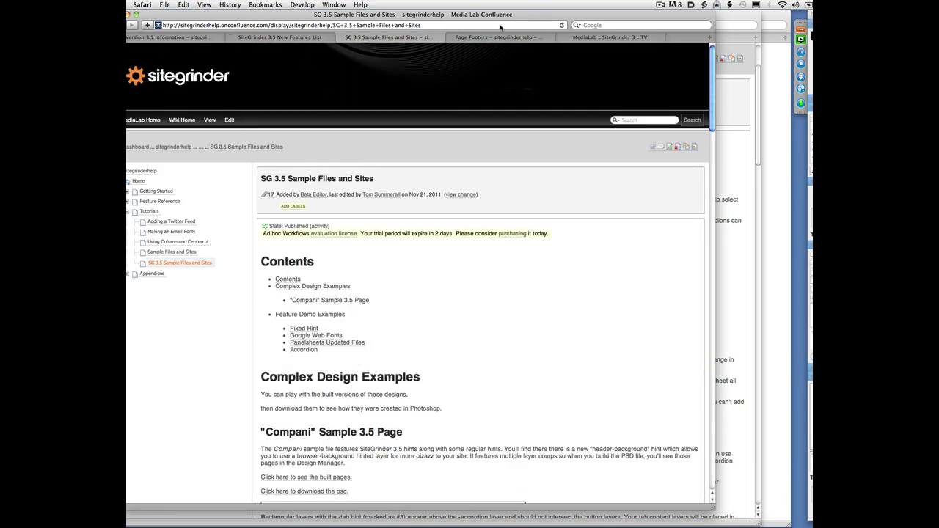
Step: Switch to the MediaLab SiteGrinder 3 Videos page and scroll to the SG 3.5 Videos list
{"action": "left_click", "coordinate": [592, 37]}
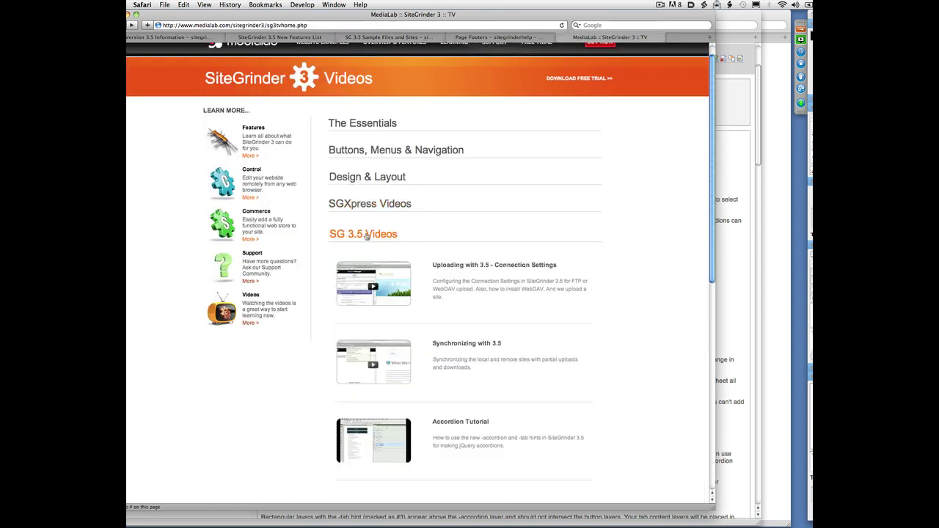
{"action": "scroll", "coordinate": [345, 248], "scroll_direction": "down", "scroll_amount": 1}
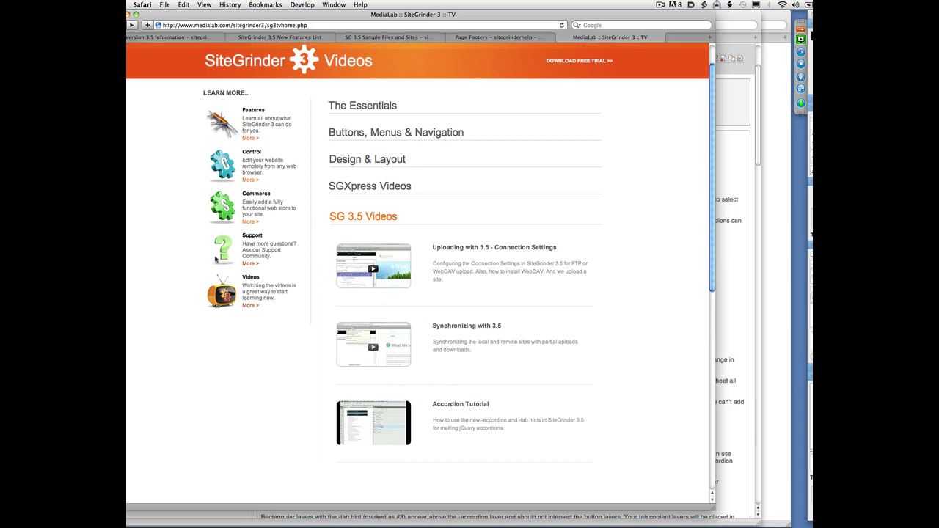
{"action": "mouse_move", "coordinate": [129, 199]}
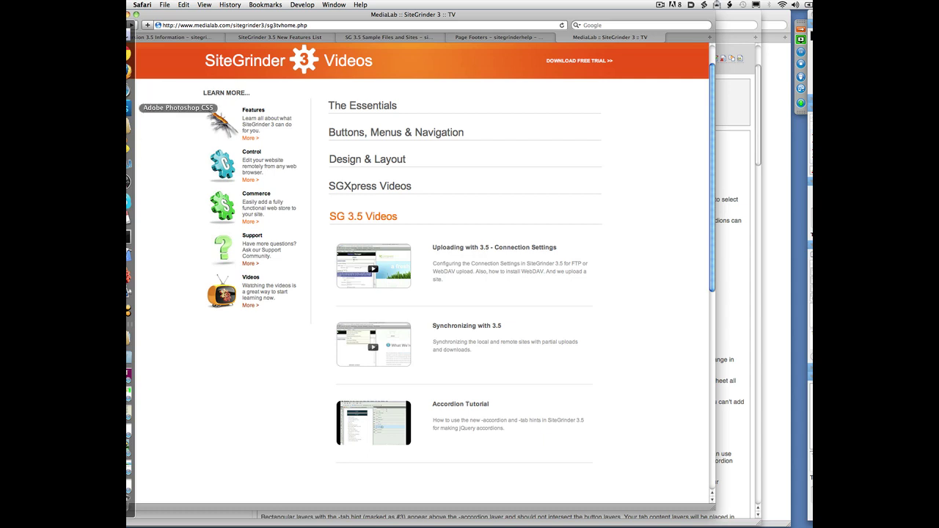
Step: In Large Accordion.psd, expand Projects Group, select its swirls, hover and form-button layers, and toggle Expectations Group's visibility
{"action": "left_click", "coordinate": [129, 108]}
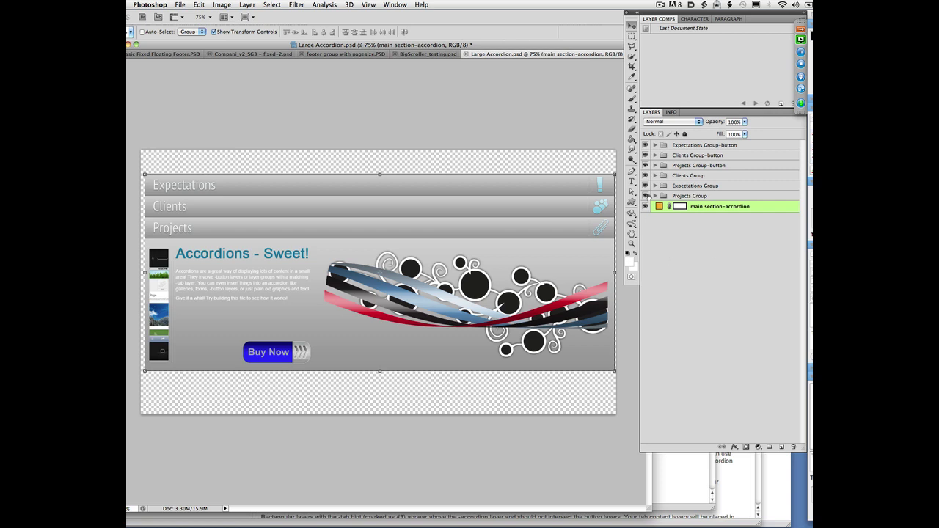
{"action": "left_click", "coordinate": [655, 196]}
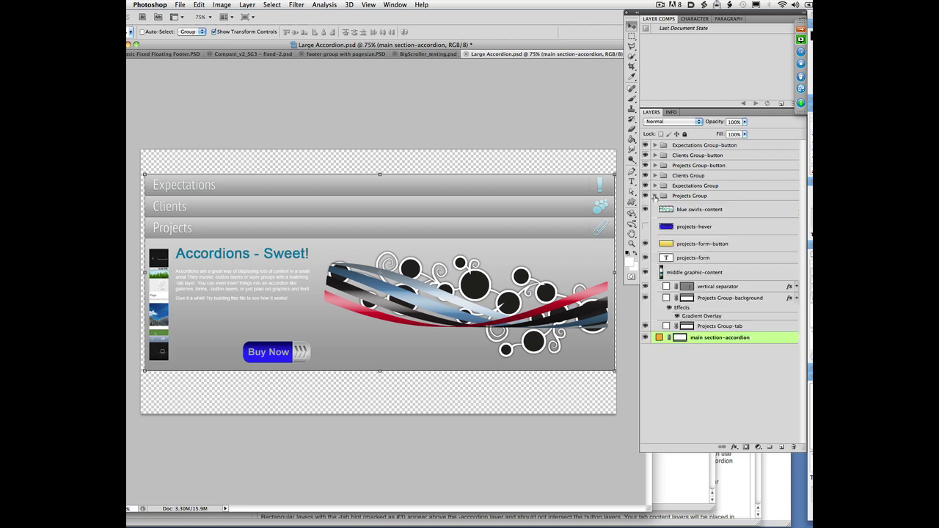
{"action": "left_click", "coordinate": [721, 210]}
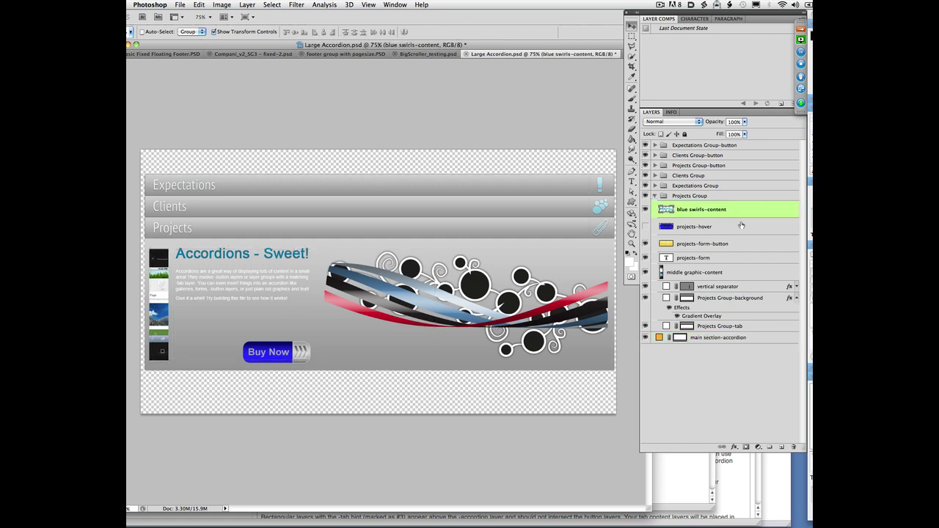
{"action": "left_click", "coordinate": [738, 225]}
{"action": "left_click", "coordinate": [748, 244]}
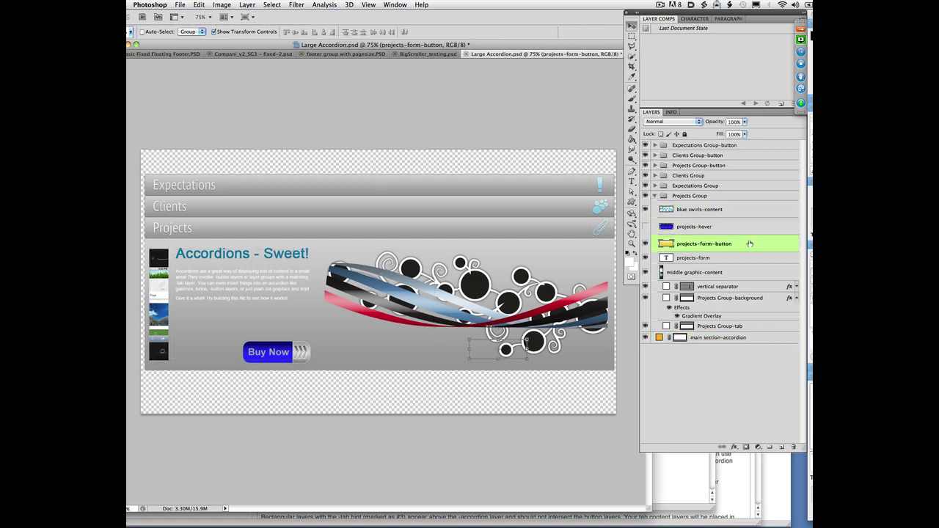
{"action": "left_click", "coordinate": [644, 186]}
{"action": "left_click", "coordinate": [645, 186]}
Step: Collapse Projects Group and hide Clients and Expectations groups to reveal the Create a form! panel
{"action": "left_click", "coordinate": [655, 197]}
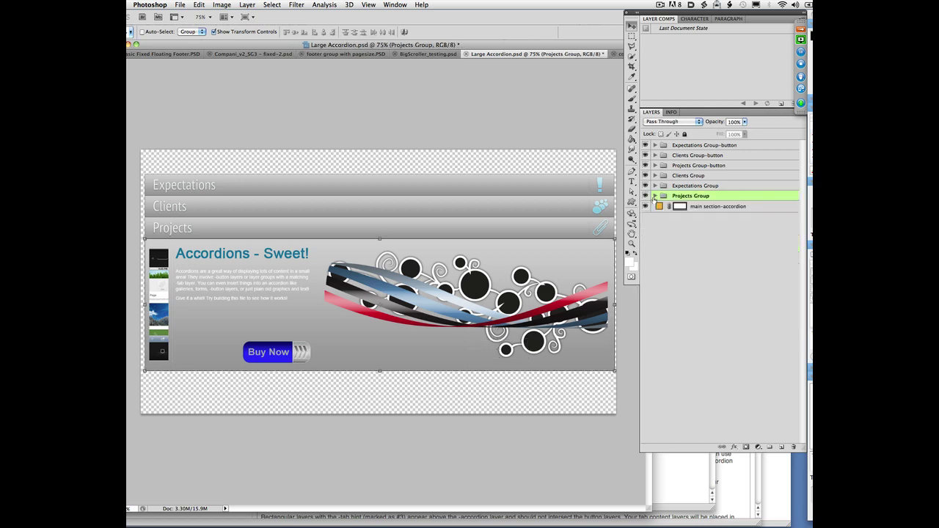
{"action": "left_click", "coordinate": [644, 176]}
{"action": "left_click", "coordinate": [645, 185]}
{"action": "left_click", "coordinate": [671, 177]}
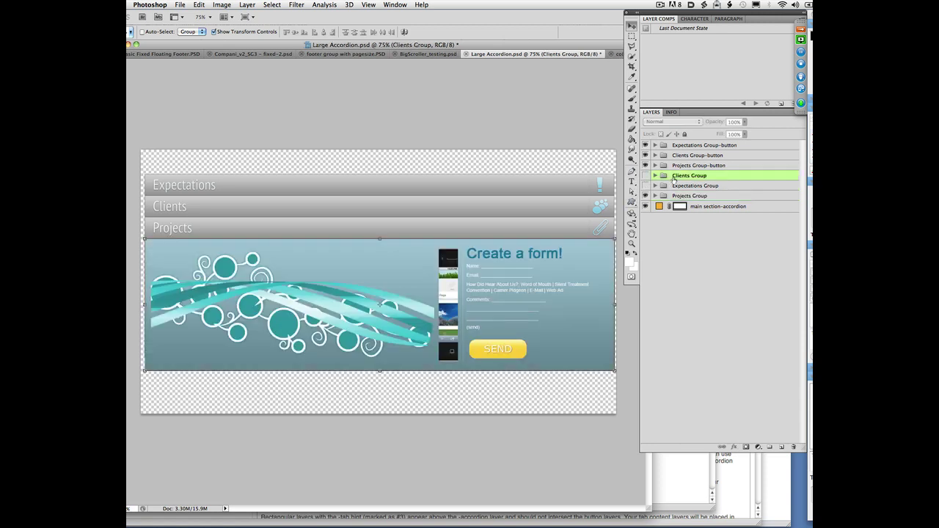
{"action": "left_click", "coordinate": [645, 186]}
{"action": "left_click", "coordinate": [644, 176]}
Step: Click into the projects-form text with the Type tool, then open the Window menu's document list
{"action": "key", "text": "t"}
{"action": "left_click", "coordinate": [499, 285]}
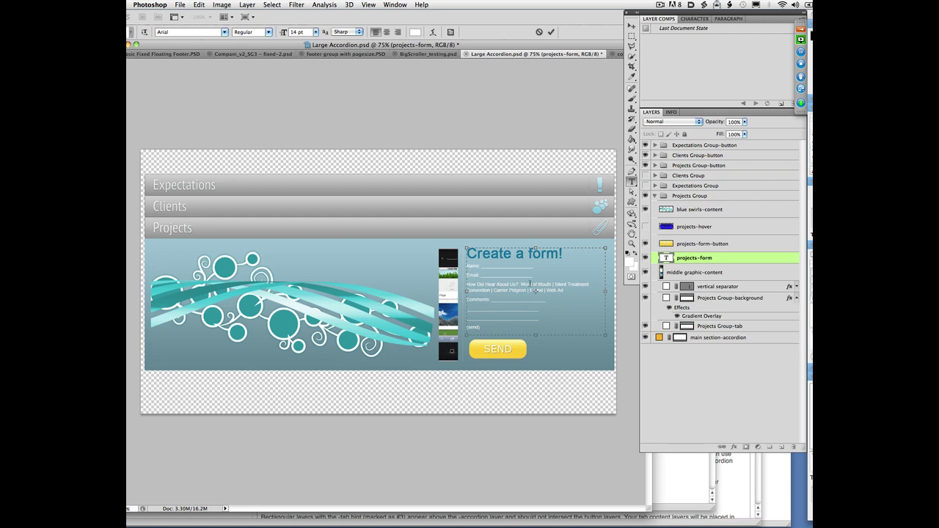
{"action": "left_click", "coordinate": [390, 4]}
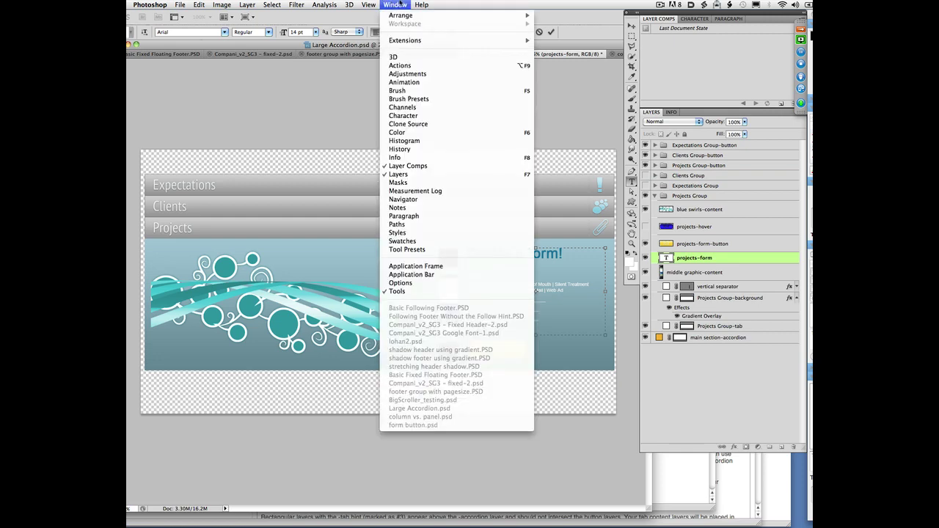
{"action": "left_click", "coordinate": [645, 143]}
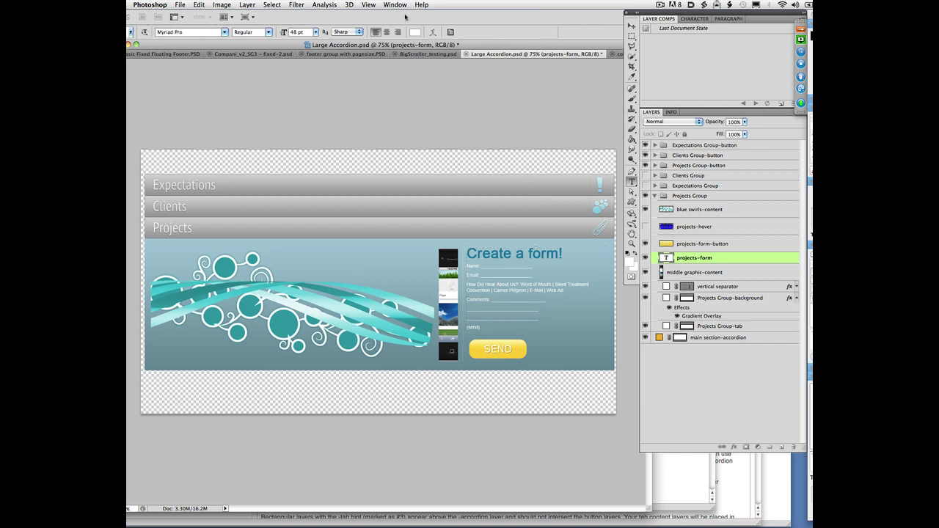
{"action": "left_click", "coordinate": [402, 6]}
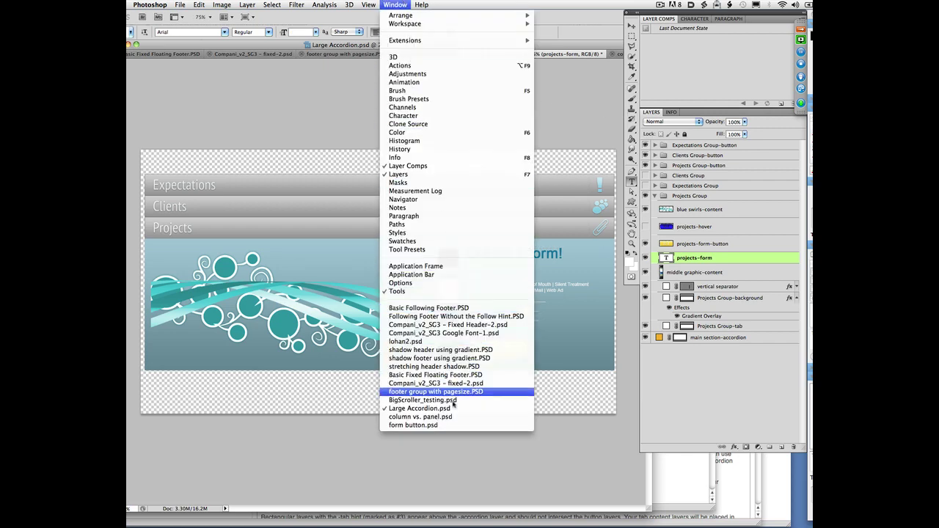
Step: Switch to form button.psd, select the (send) text in the form, then commit the edit
{"action": "left_click", "coordinate": [447, 424]}
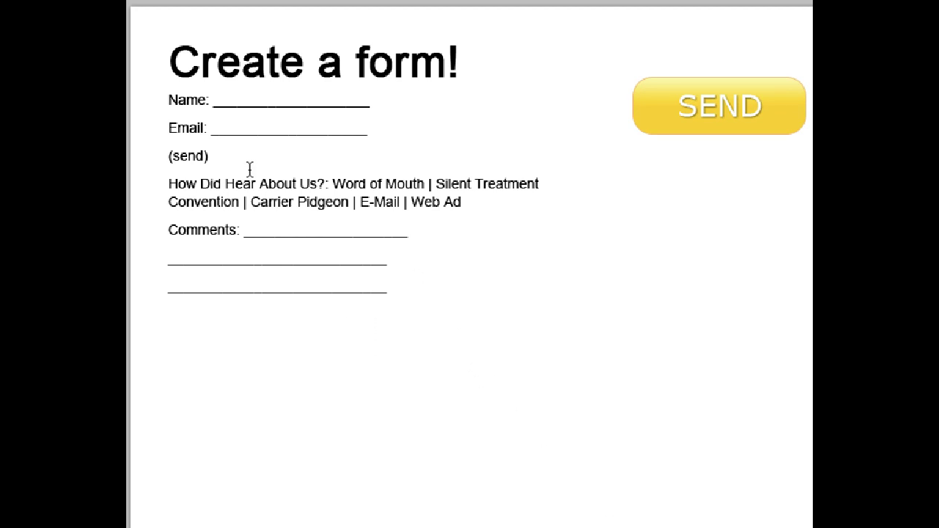
{"action": "left_click", "coordinate": [181, 162]}
{"action": "left_click_drag", "start_coordinate": [211, 156], "coordinate": [163, 167]}
{"action": "left_click", "coordinate": [183, 166]}
{"action": "left_click", "coordinate": [221, 163]}
{"action": "key", "text": "Escape"}
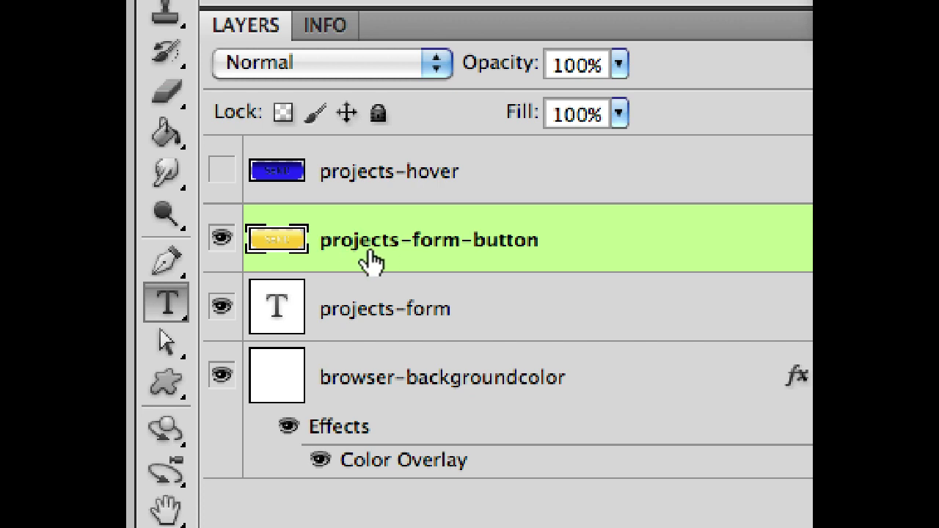
{"action": "left_click", "coordinate": [406, 326]}
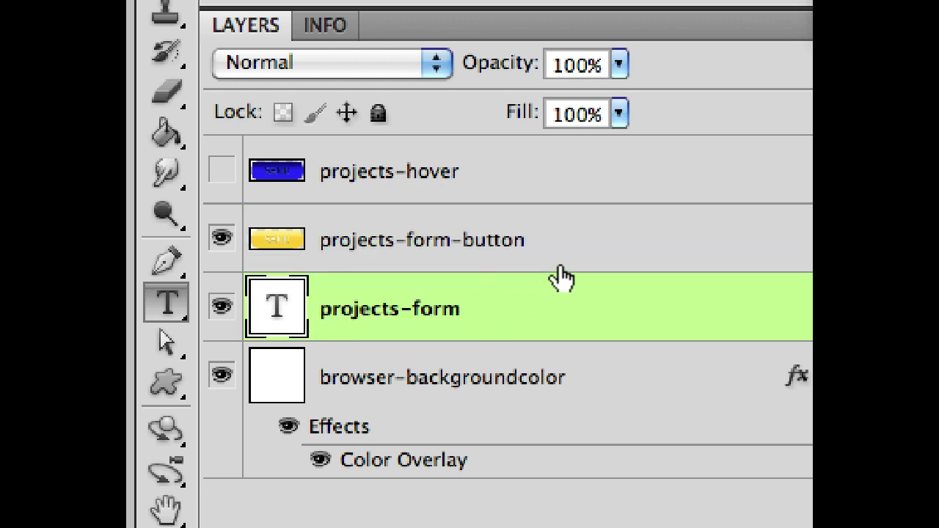
{"action": "left_click", "coordinate": [565, 252]}
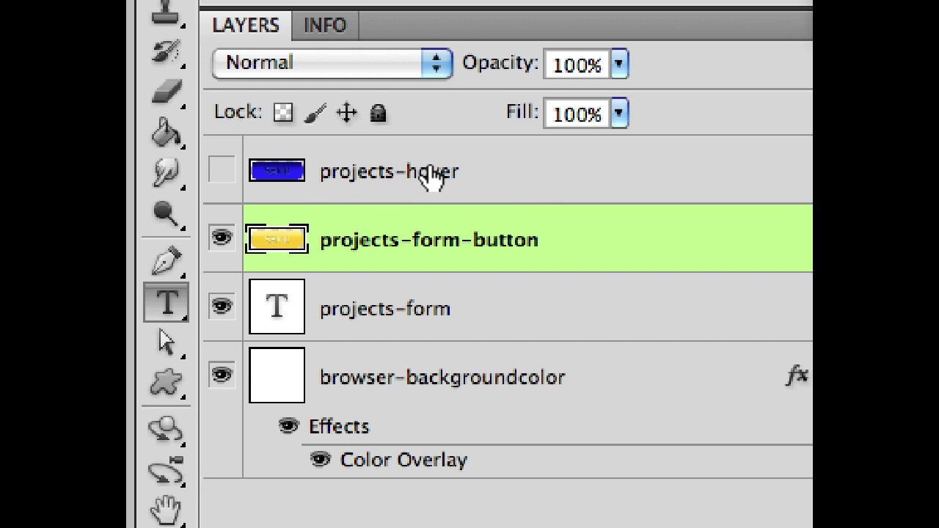
{"action": "left_click", "coordinate": [469, 179]}
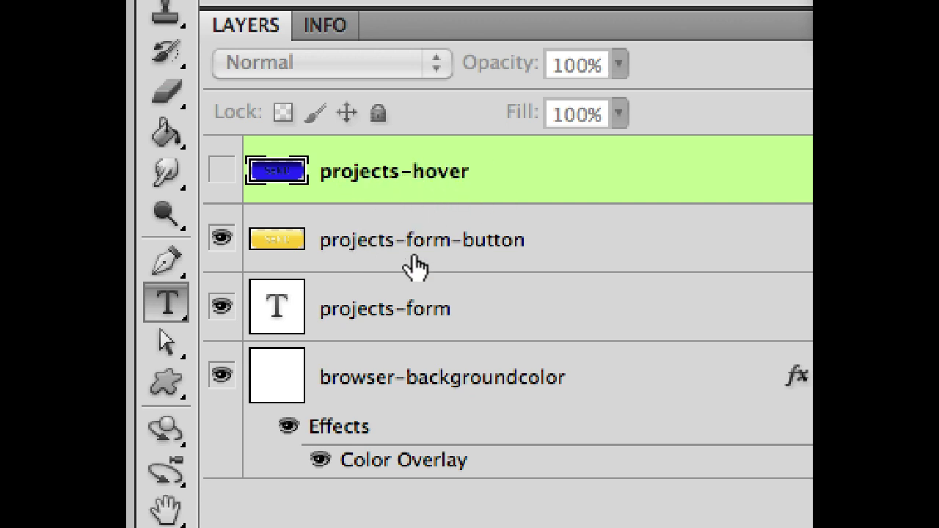
{"action": "left_click", "coordinate": [445, 256]}
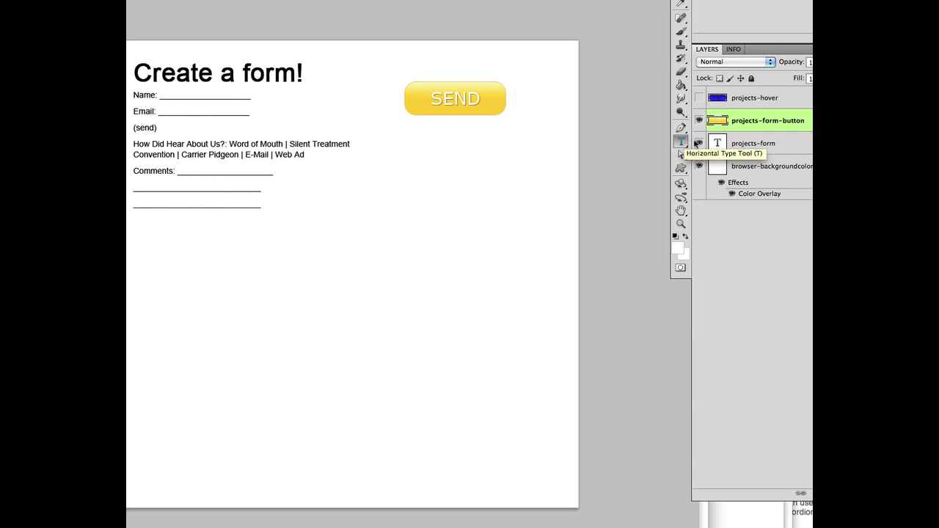
Step: Activate text editing in the form button.psd design
{"action": "left_click", "coordinate": [682, 143]}
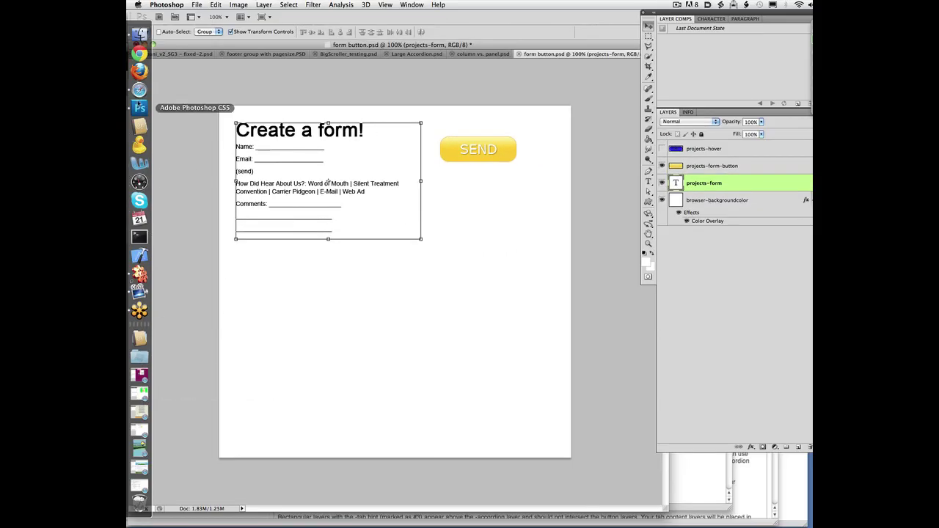
Step: In Safari, open the Design Manager: form button window and move it up and left
{"action": "left_click", "coordinate": [139, 89]}
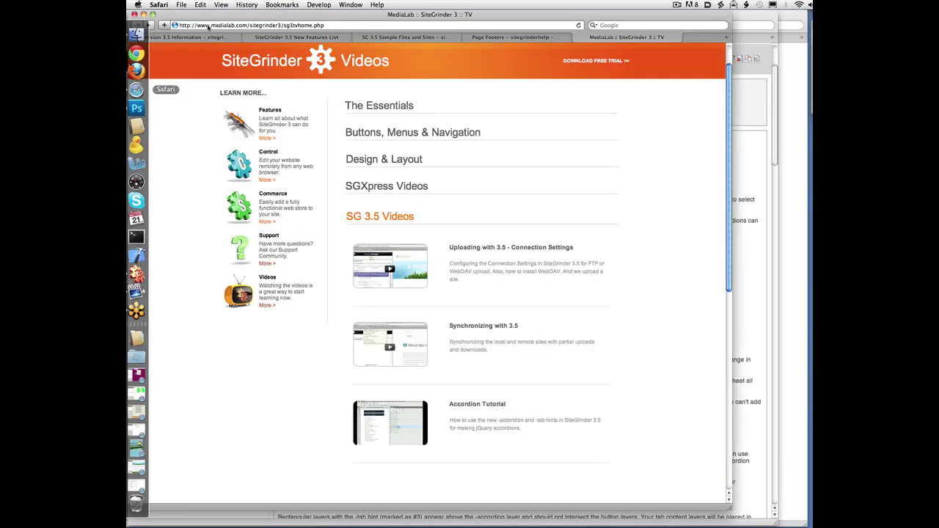
{"action": "left_click", "coordinate": [351, 4]}
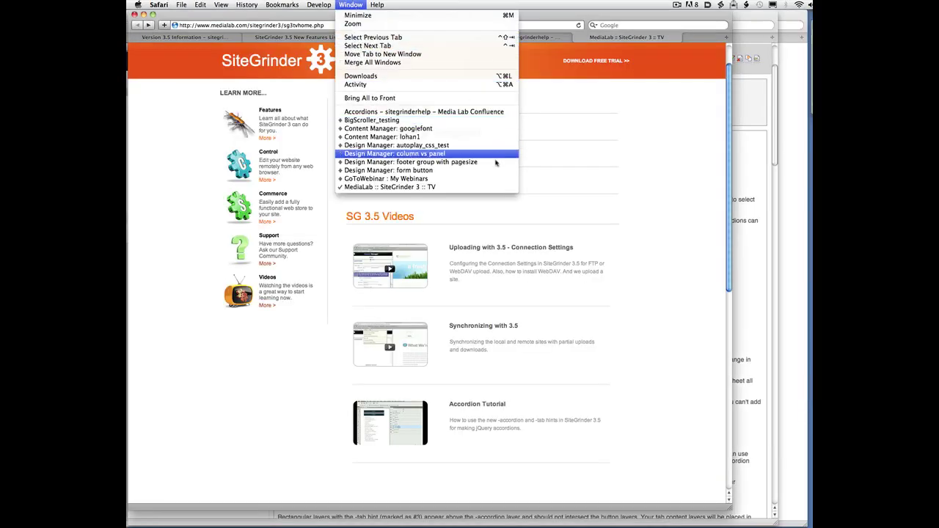
{"action": "left_click", "coordinate": [388, 170]}
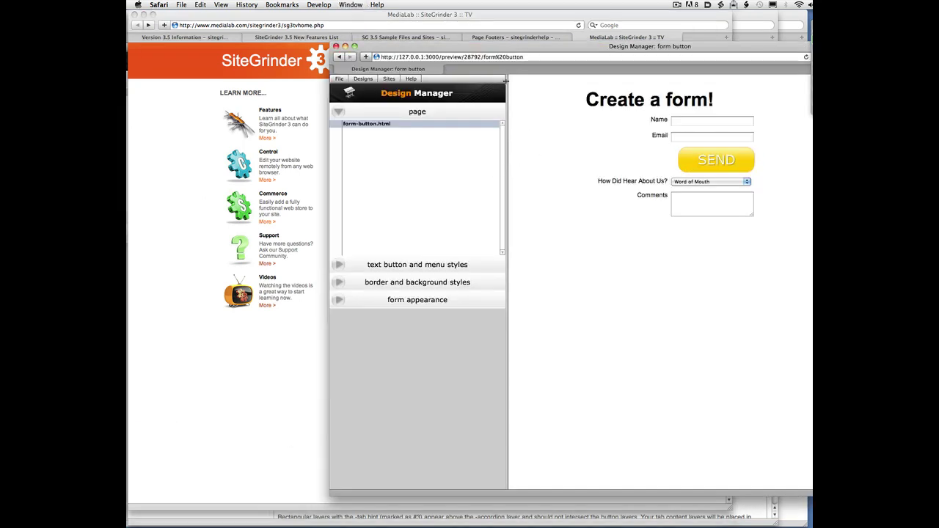
{"action": "left_click_drag", "start_coordinate": [506, 51], "coordinate": [299, 20]}
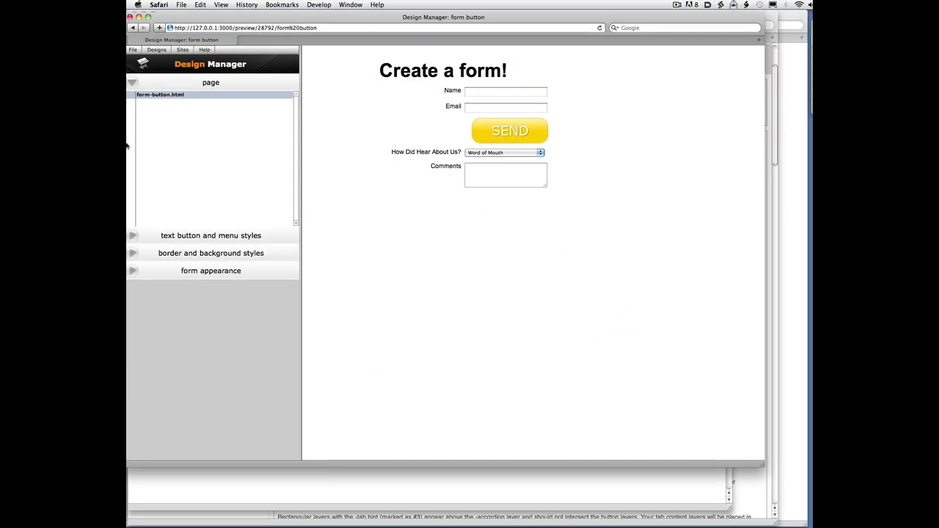
Step: Return to Photoshop, select the projects-form-button layer, and open the Window menu's document list
{"action": "mouse_move", "coordinate": [128, 150]}
{"action": "left_click", "coordinate": [139, 111]}
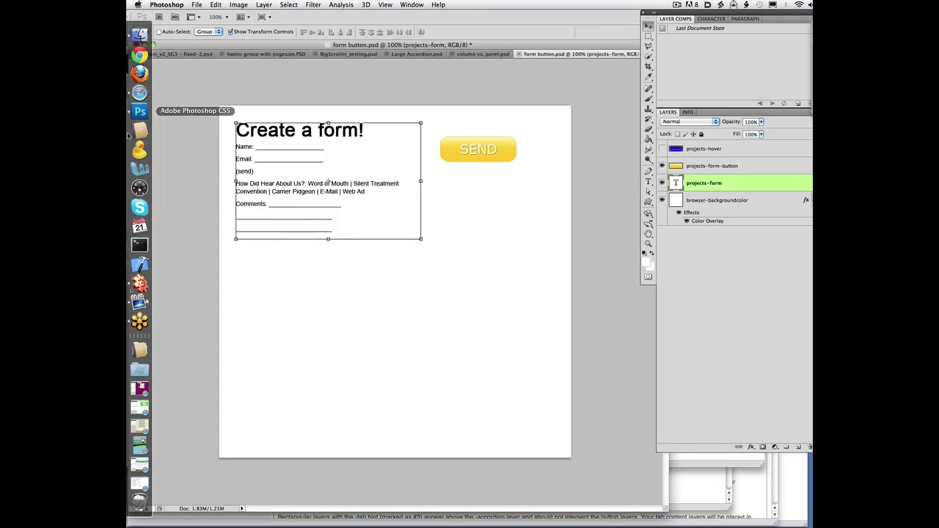
{"action": "left_click", "coordinate": [748, 172]}
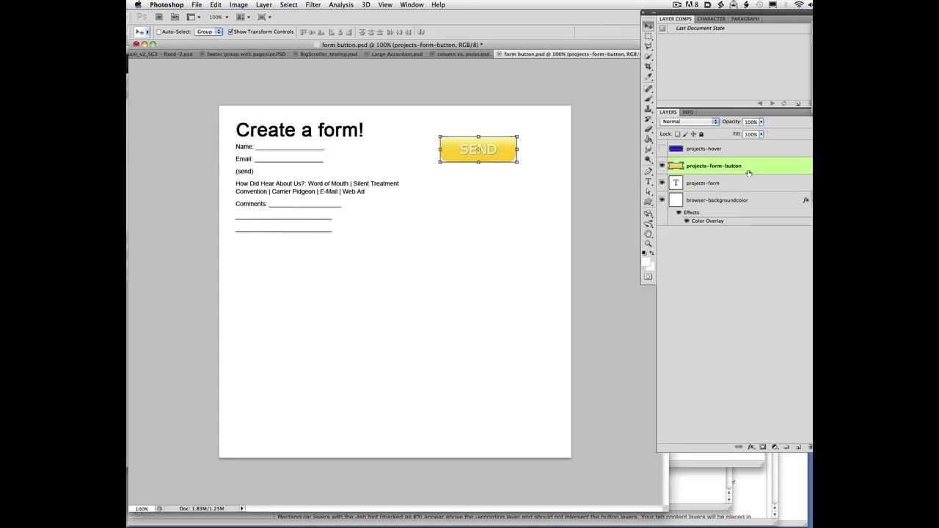
{"action": "left_click", "coordinate": [415, 4]}
{"action": "left_click", "coordinate": [415, 4]}
{"action": "left_click", "coordinate": [416, 4]}
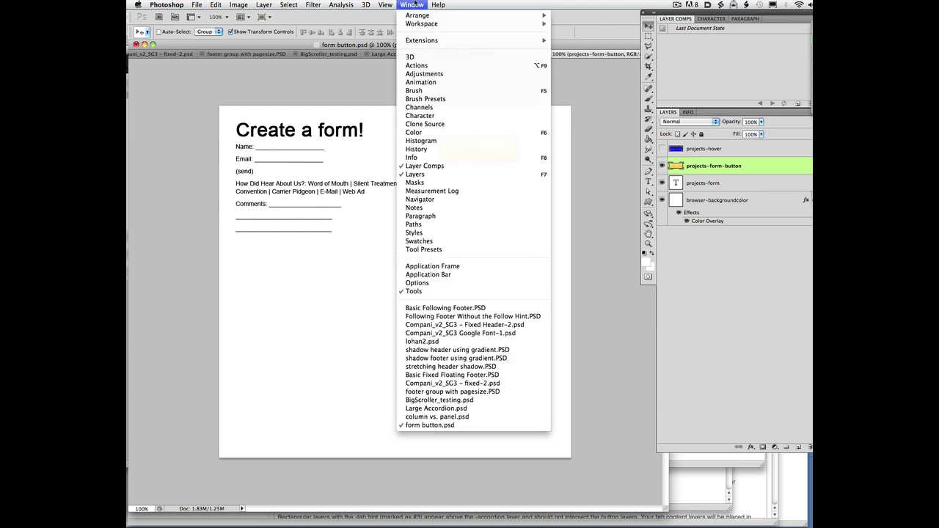
Step: Choose lohan2.psd from the Window menu
{"action": "left_click", "coordinate": [439, 342]}
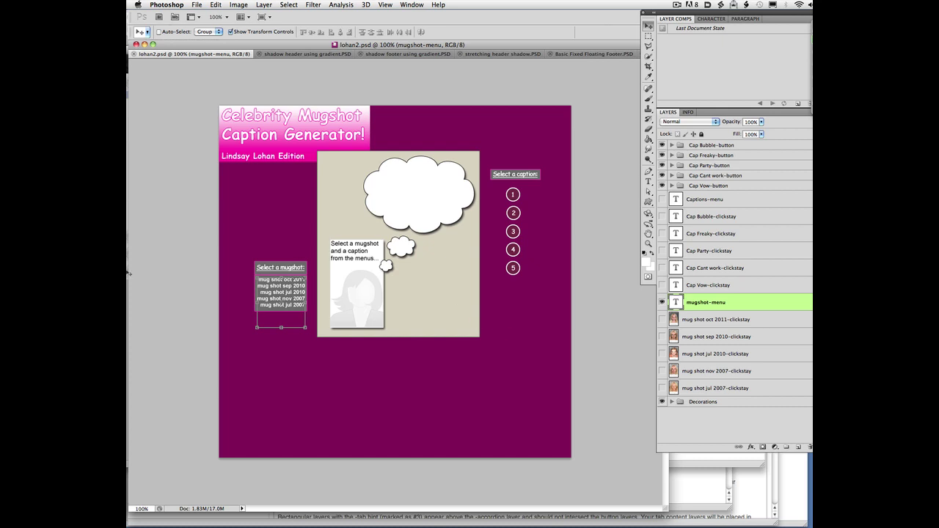
Step: Bring Safari forward and open the Content Manager: lohan1 window
{"action": "mouse_move", "coordinate": [128, 261]}
{"action": "left_click", "coordinate": [139, 93]}
{"action": "left_click", "coordinate": [351, 4]}
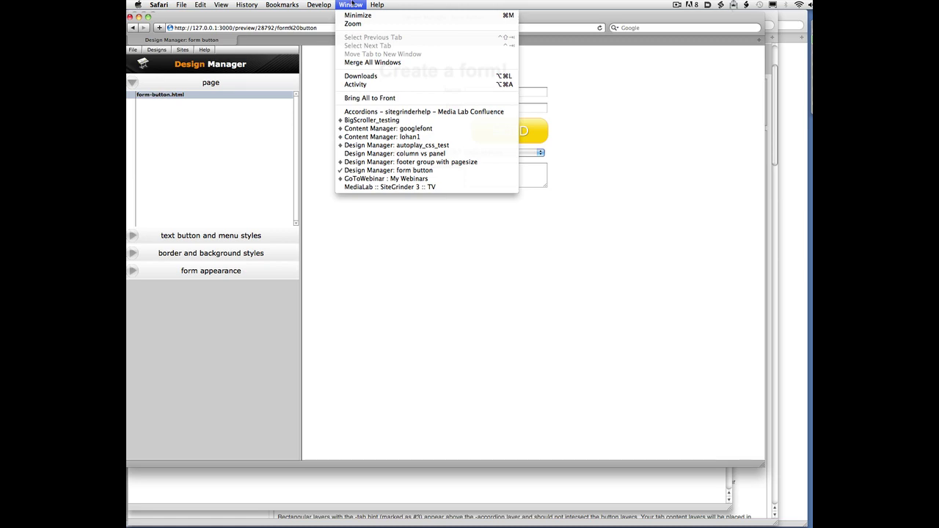
{"action": "left_click", "coordinate": [431, 137]}
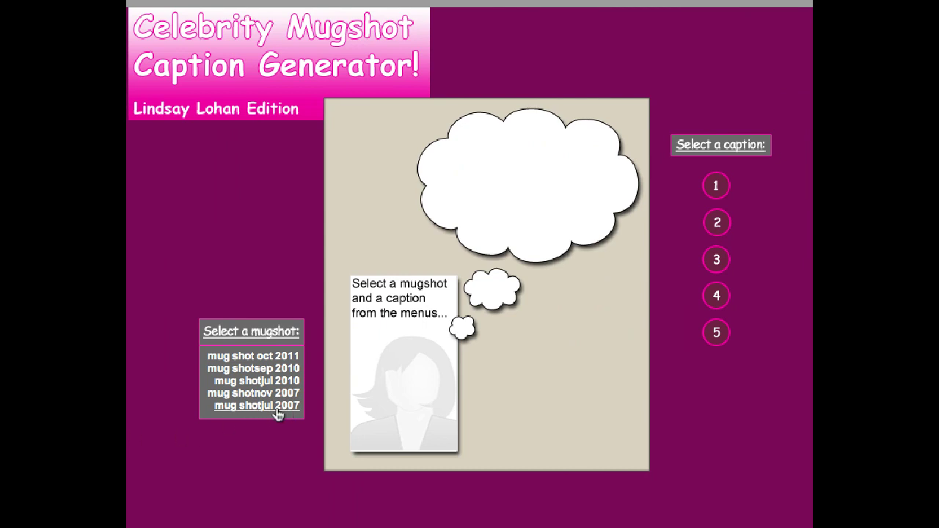
Step: Cycle through the jul 2010, sep 2010, oct 2011 and nov 2007 mugshots, ending on September 24, 2010
{"action": "left_click", "coordinate": [252, 382]}
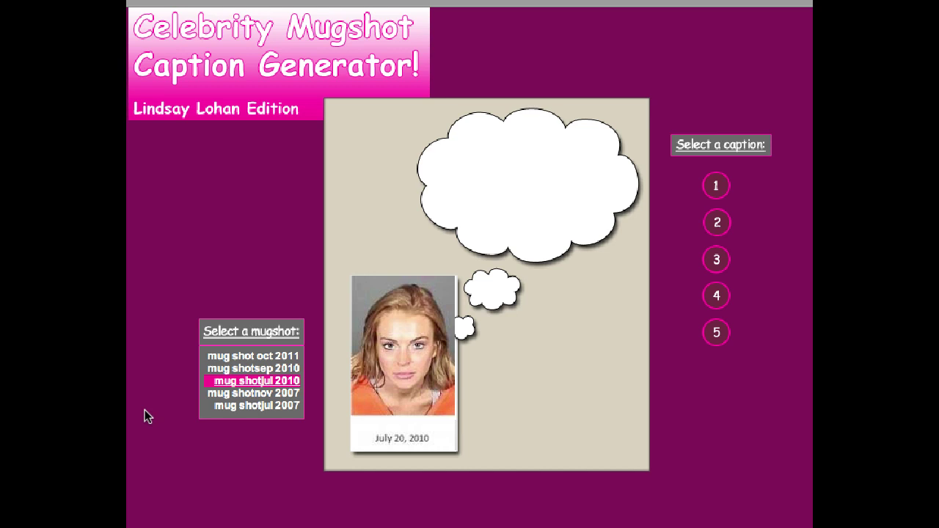
{"action": "left_click", "coordinate": [272, 369]}
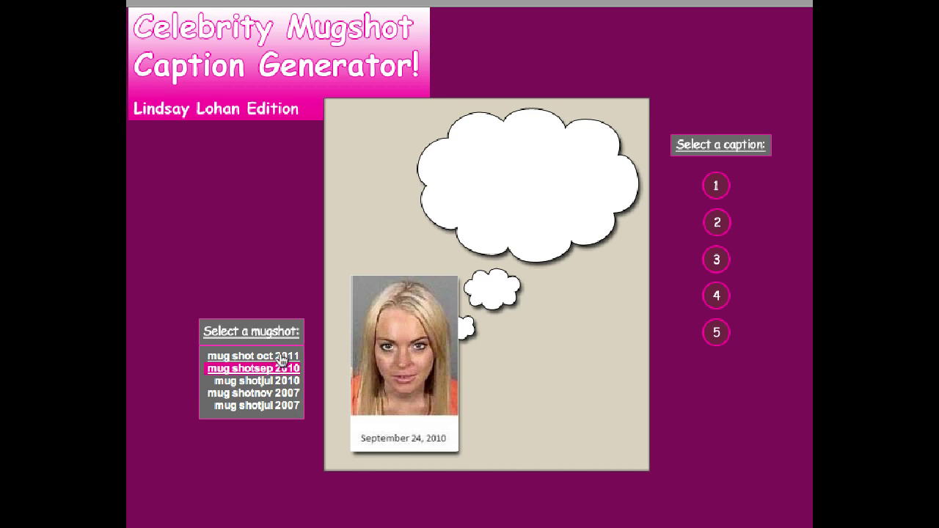
{"action": "left_click", "coordinate": [280, 357]}
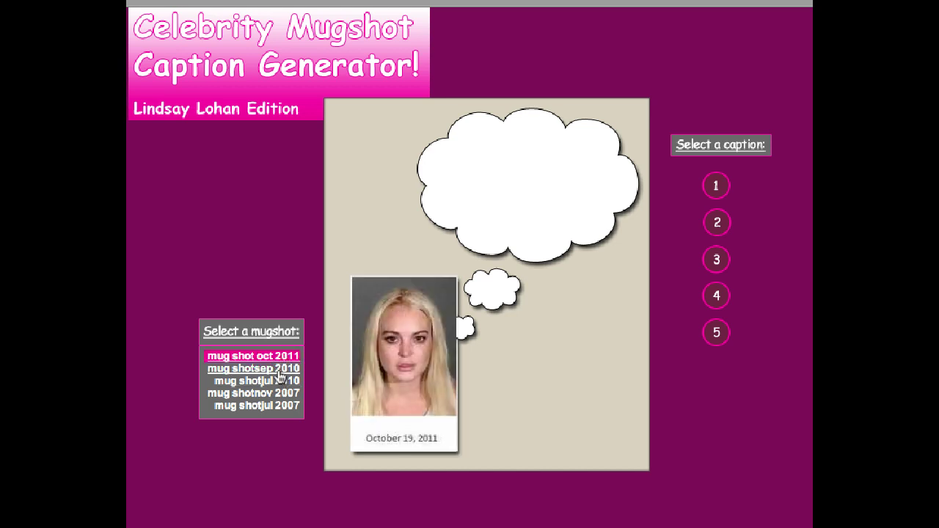
{"action": "left_click", "coordinate": [278, 370]}
{"action": "left_click", "coordinate": [271, 382]}
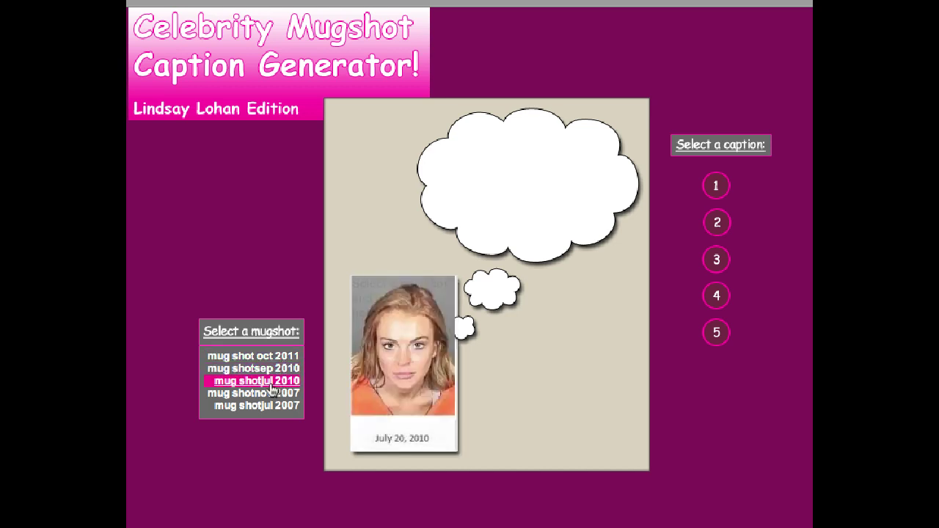
{"action": "left_click", "coordinate": [271, 394]}
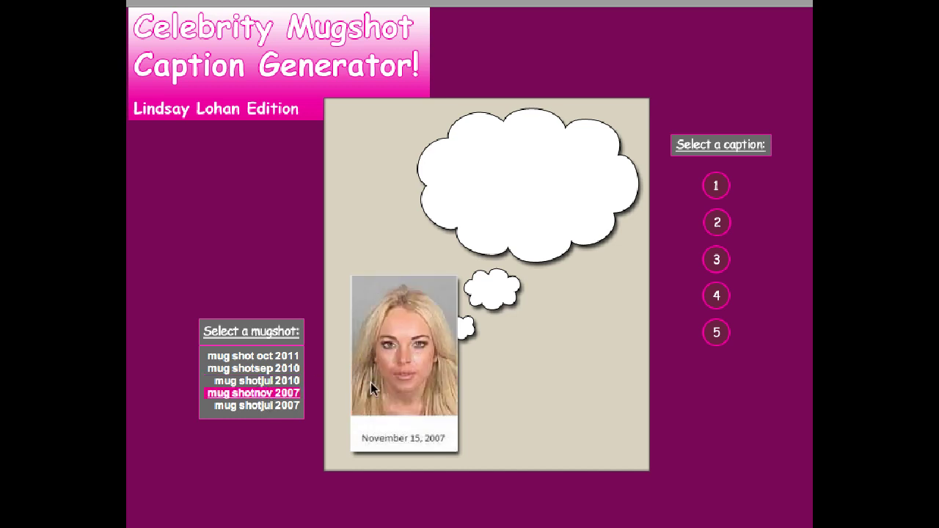
{"action": "left_click", "coordinate": [252, 356]}
{"action": "left_click", "coordinate": [271, 369]}
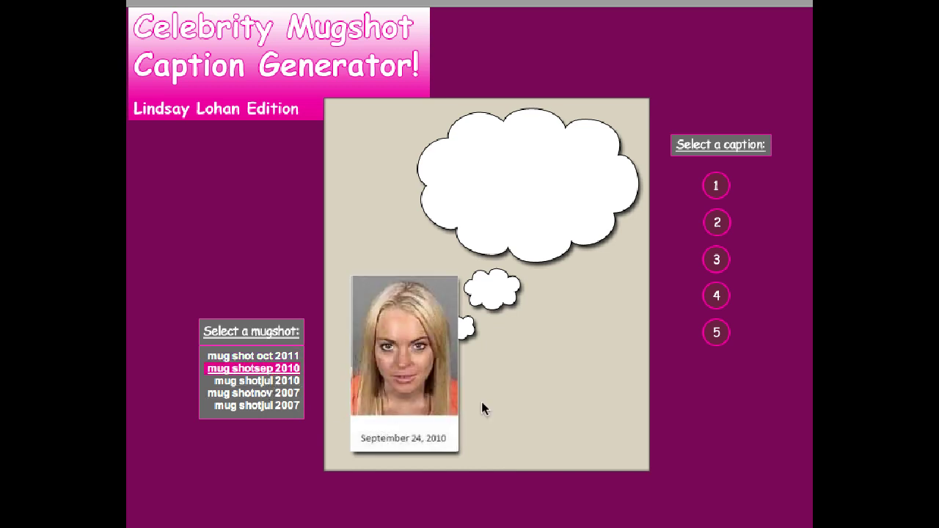
Step: Try the five captions in the thought bubble, then show the July 2010 and November 2007 mugshots
{"action": "left_click", "coordinate": [717, 187]}
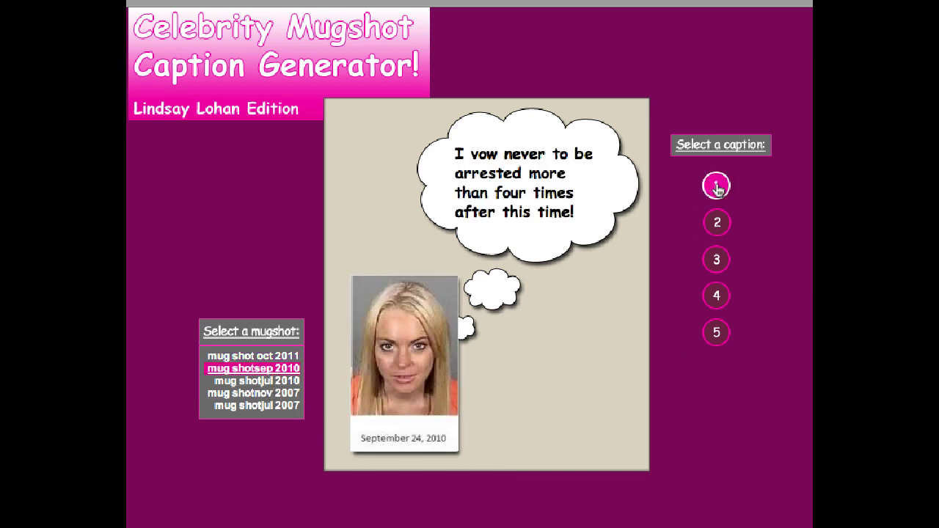
{"action": "left_click", "coordinate": [717, 223]}
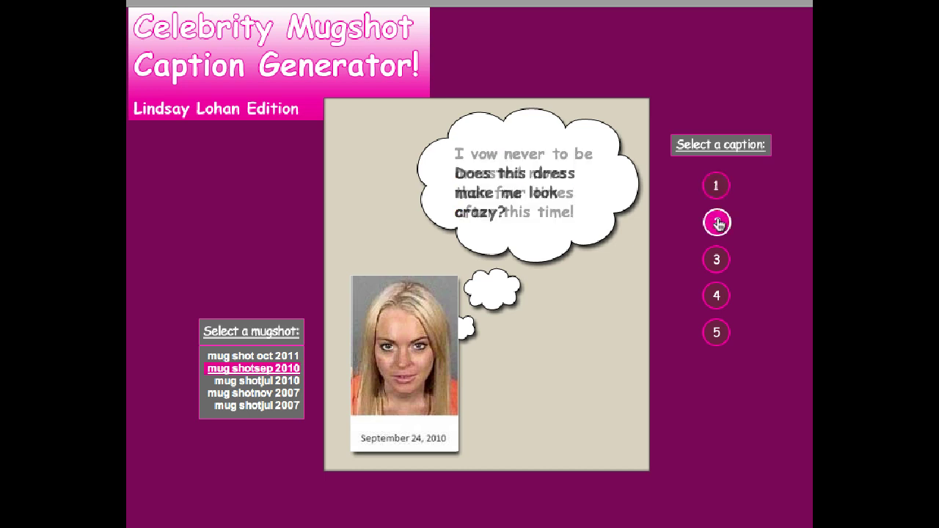
{"action": "left_click", "coordinate": [716, 261]}
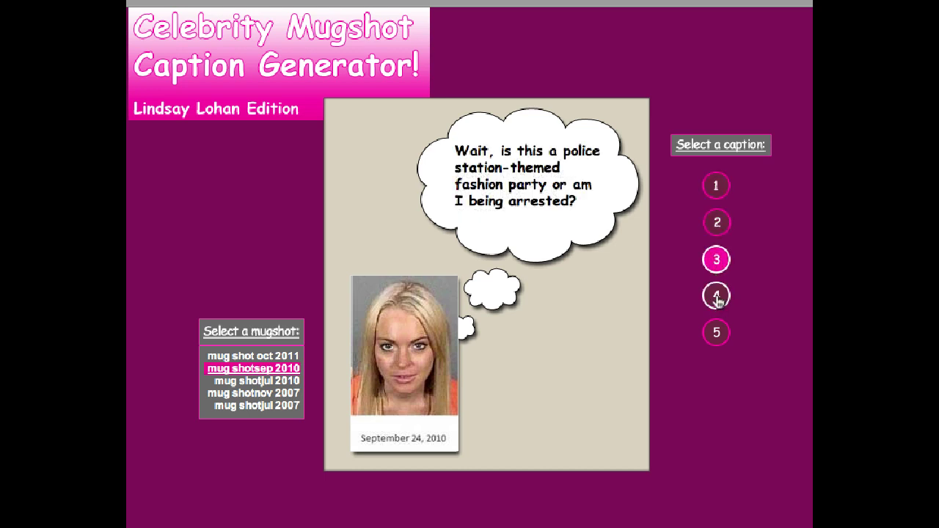
{"action": "left_click", "coordinate": [716, 297]}
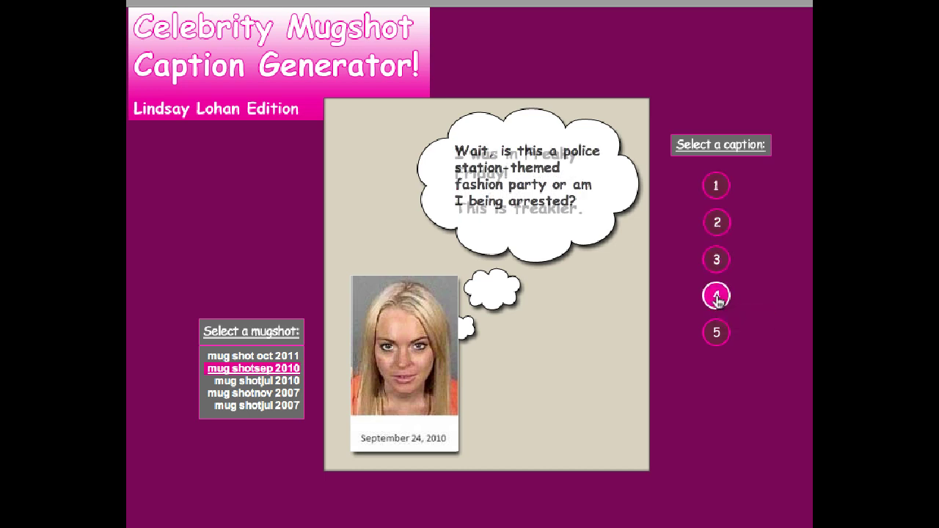
{"action": "left_click", "coordinate": [715, 334]}
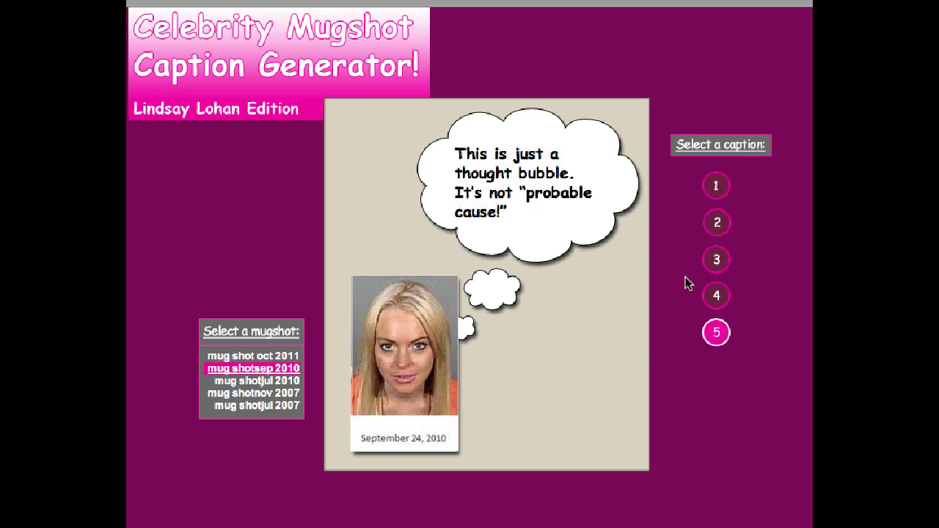
{"action": "left_click", "coordinate": [717, 223]}
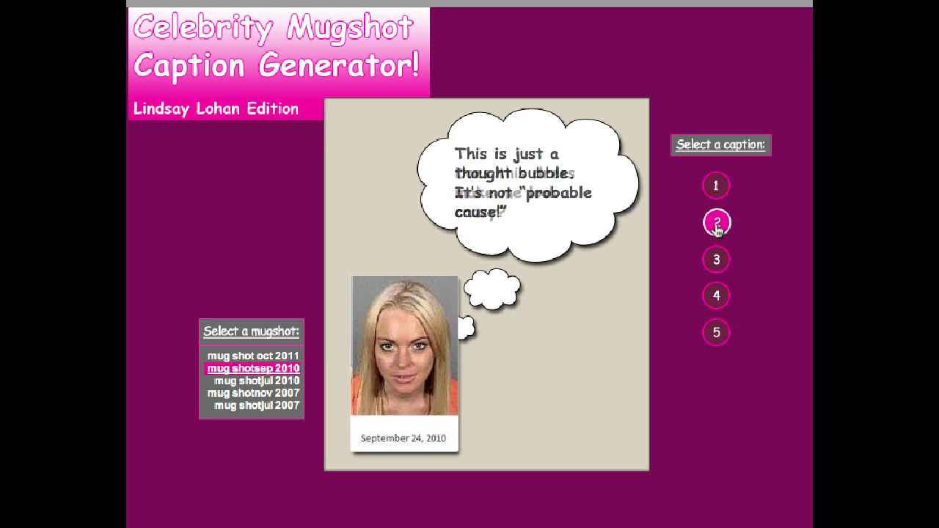
{"action": "left_click", "coordinate": [719, 257]}
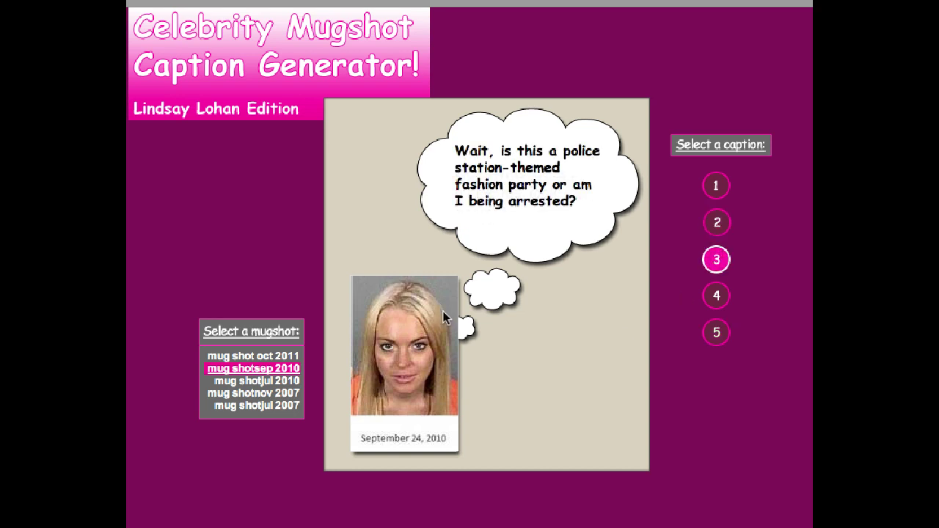
{"action": "left_click", "coordinate": [256, 382]}
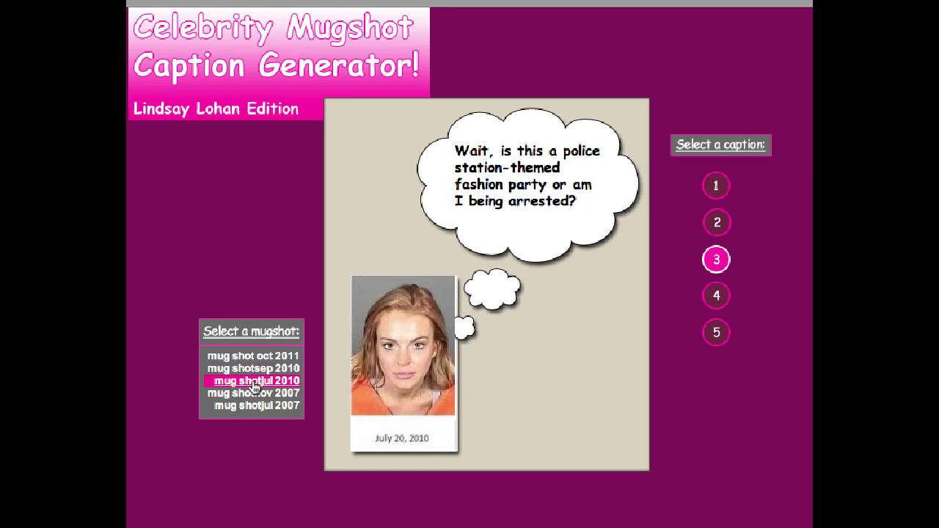
{"action": "left_click", "coordinate": [251, 395]}
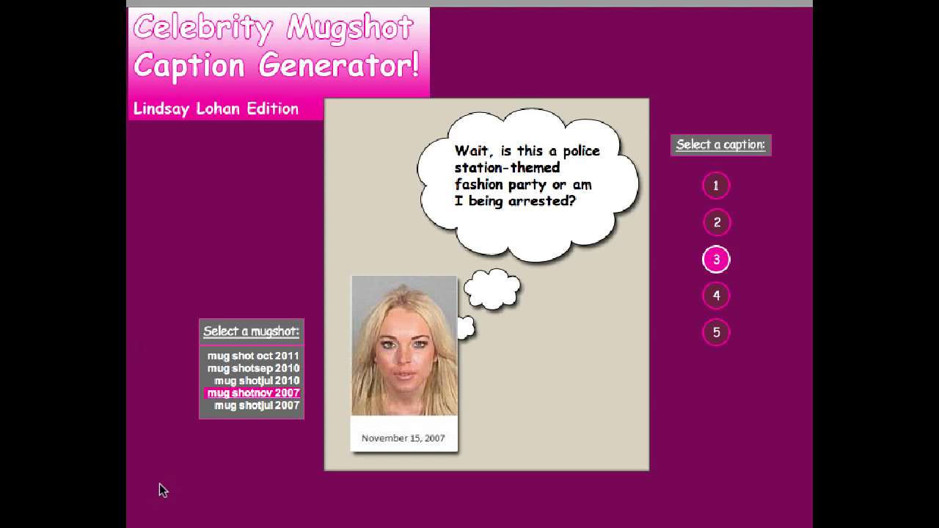
Step: Step through all five captions again, from vow-never-to-be-arrested to probable cause
{"action": "left_click", "coordinate": [717, 332]}
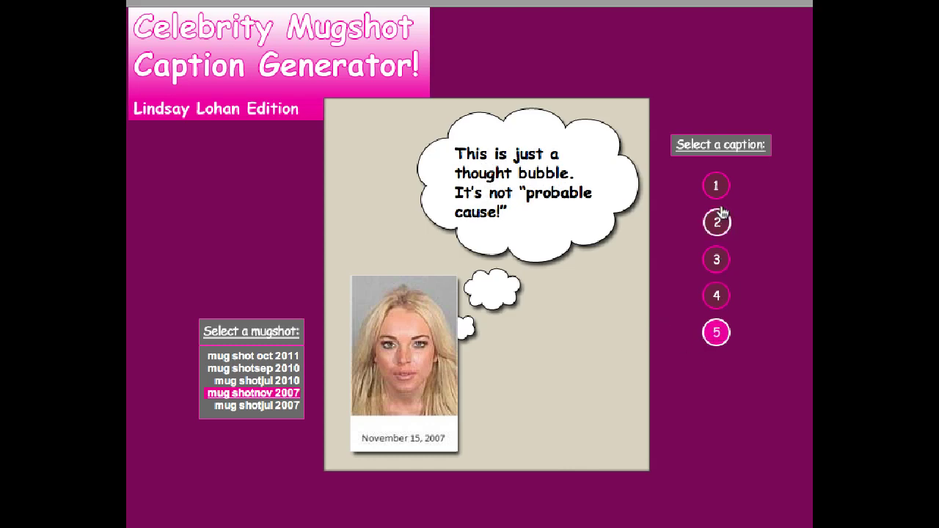
{"action": "left_click", "coordinate": [716, 186]}
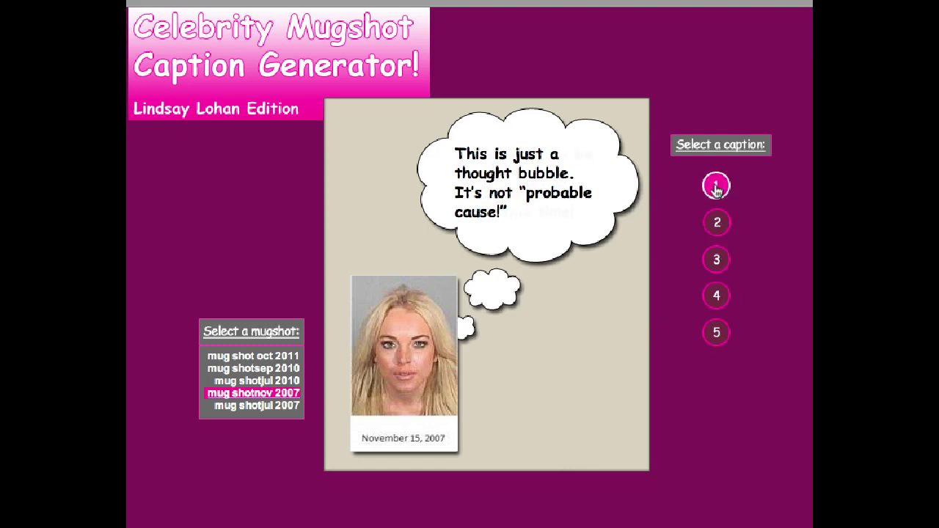
{"action": "left_click", "coordinate": [715, 223]}
{"action": "left_click", "coordinate": [717, 258]}
{"action": "left_click", "coordinate": [720, 296]}
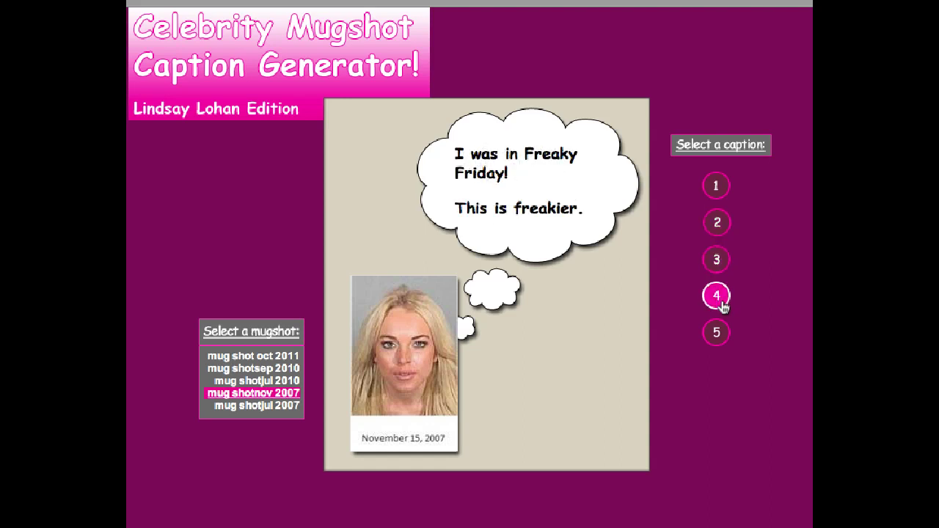
{"action": "left_click", "coordinate": [717, 332]}
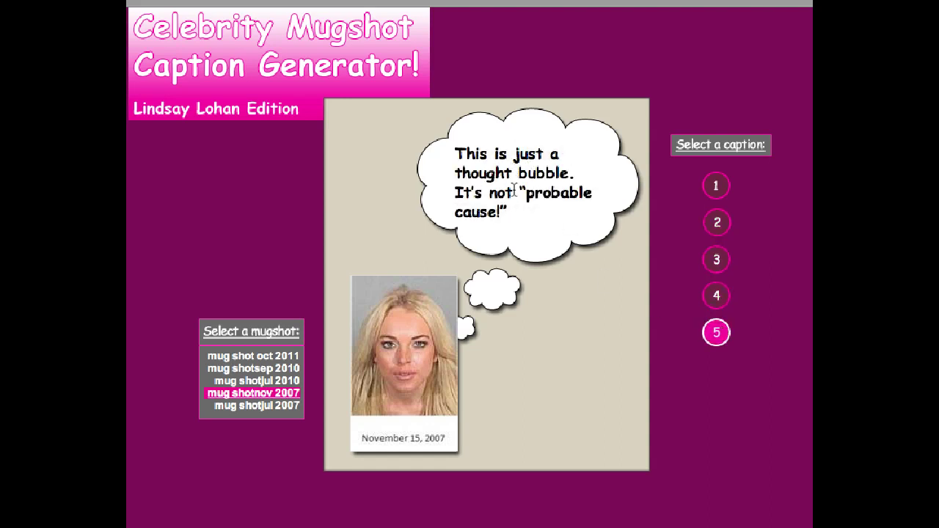
Step: Switch the mugshot through September 2010, October 2011, July 2010 and November 2007
{"action": "left_click", "coordinate": [258, 367]}
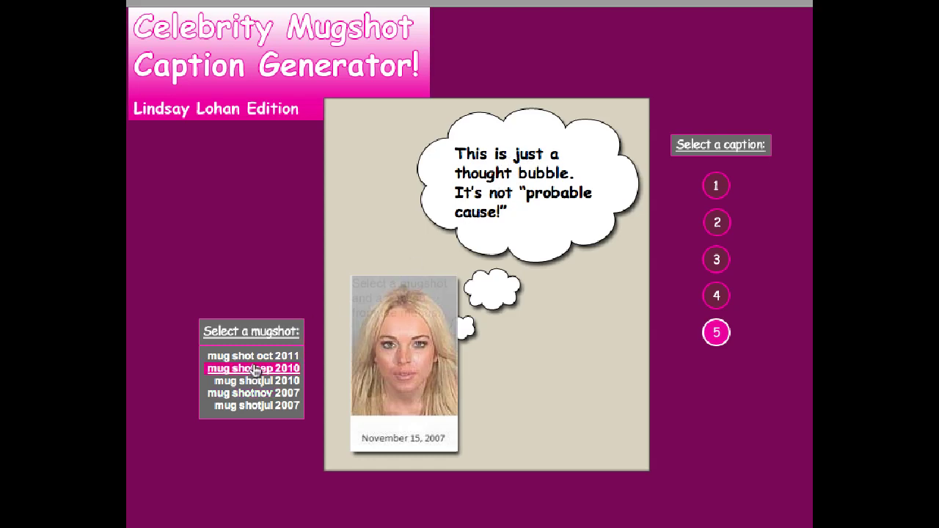
{"action": "left_click", "coordinate": [255, 355]}
{"action": "left_click", "coordinate": [257, 381]}
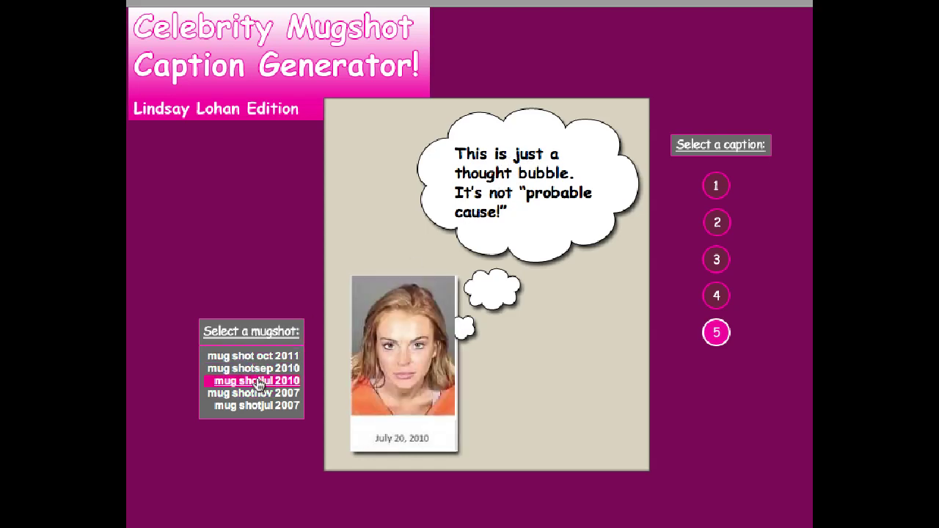
{"action": "left_click", "coordinate": [265, 394]}
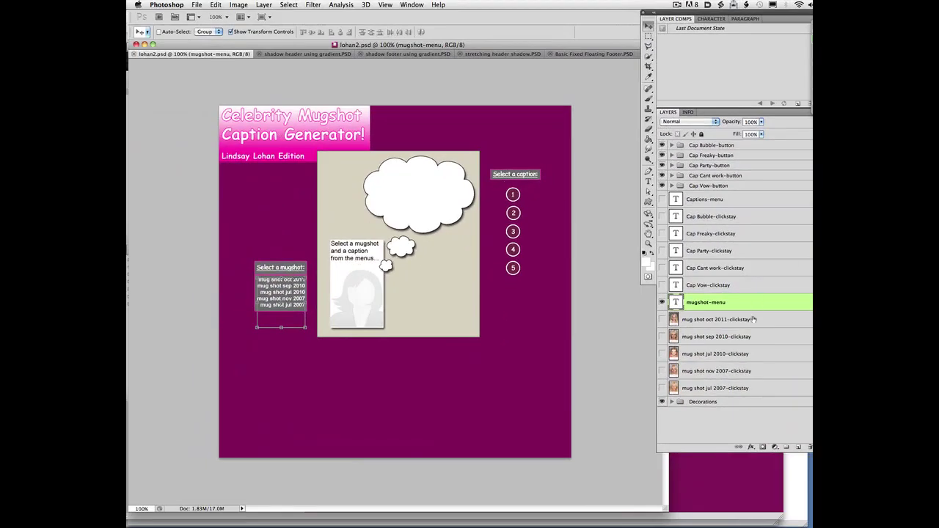
{"action": "left_click", "coordinate": [753, 319]}
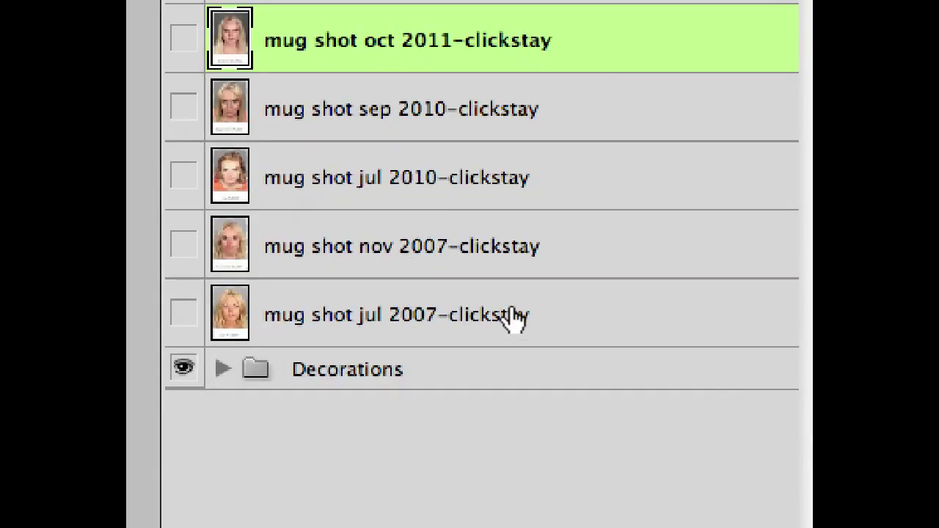
{"action": "left_click", "coordinate": [511, 317], "text": "shift"}
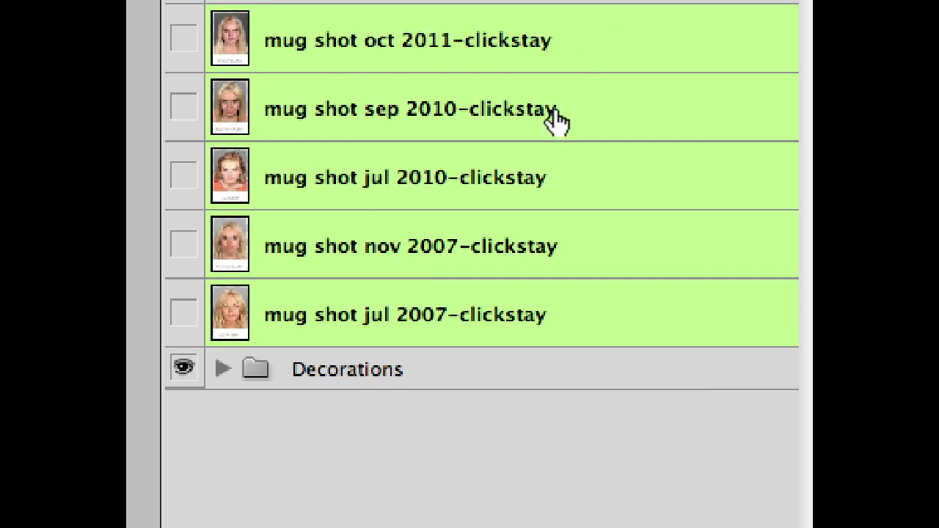
{"action": "left_click", "coordinate": [611, 64]}
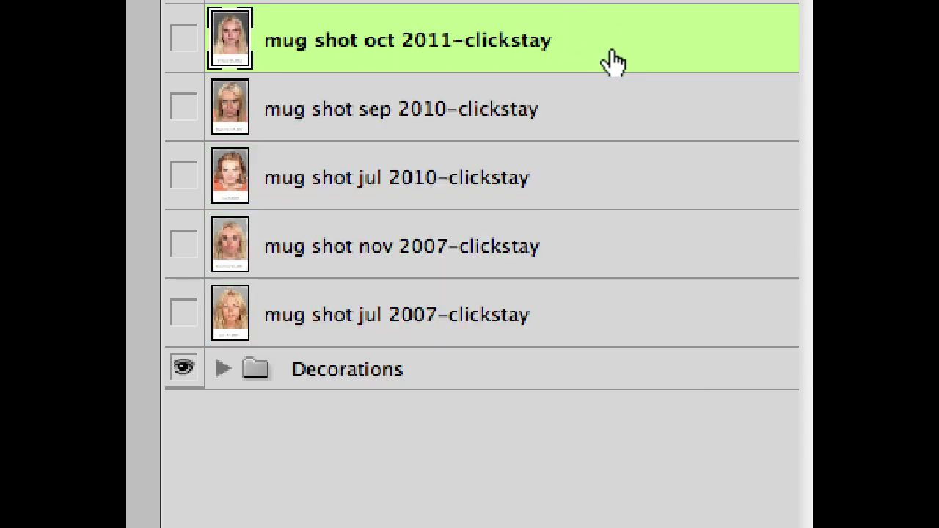
{"action": "left_click", "coordinate": [606, 131]}
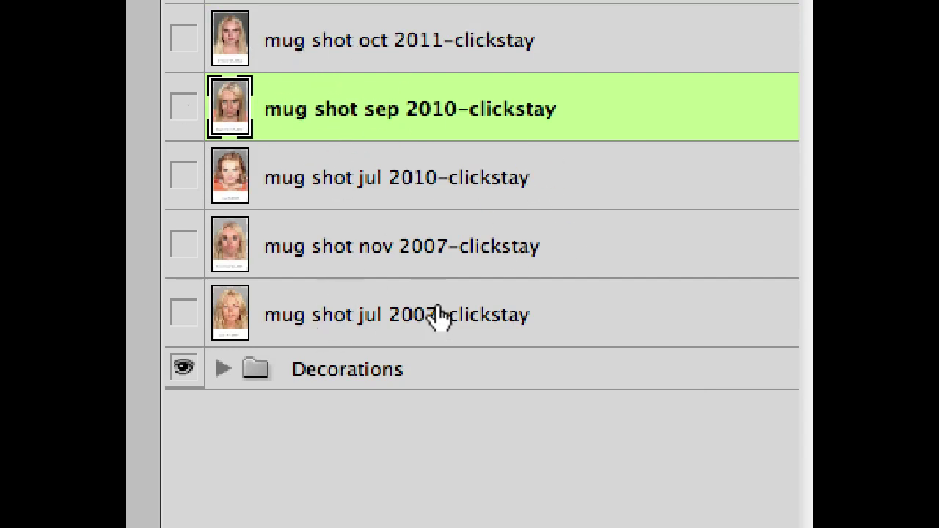
{"action": "left_click", "coordinate": [320, 55]}
{"action": "left_click", "coordinate": [295, 125]}
{"action": "left_click", "coordinate": [318, 184]}
{"action": "left_click", "coordinate": [310, 245]}
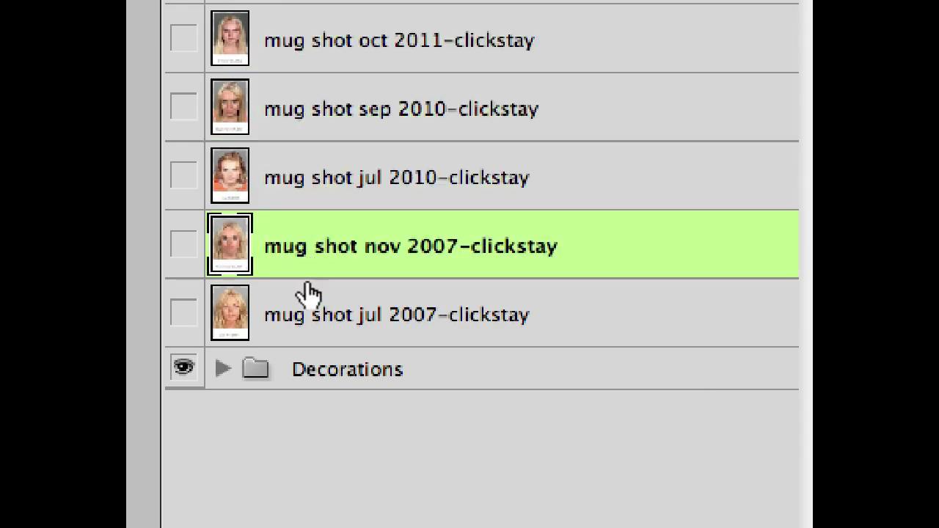
{"action": "left_click", "coordinate": [299, 324]}
{"action": "left_click", "coordinate": [358, 55]}
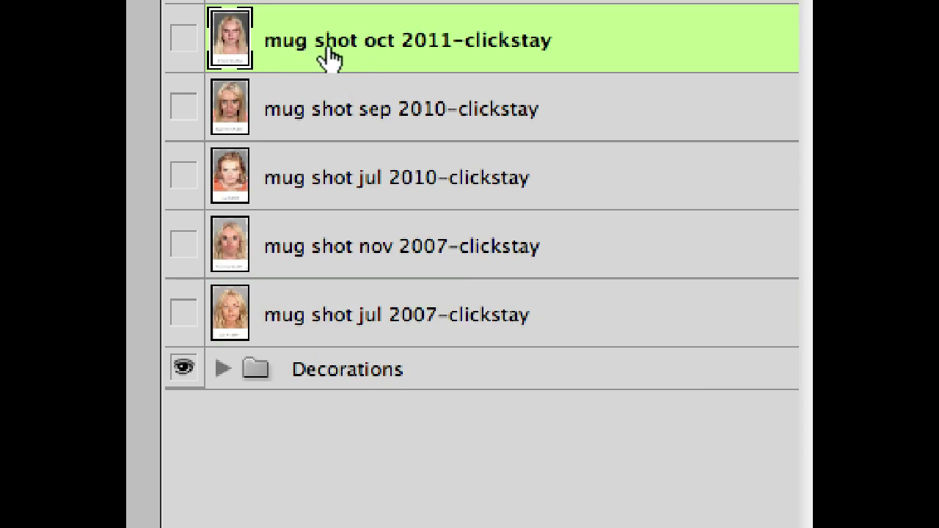
{"action": "left_click", "coordinate": [408, 119]}
{"action": "left_click", "coordinate": [398, 201]}
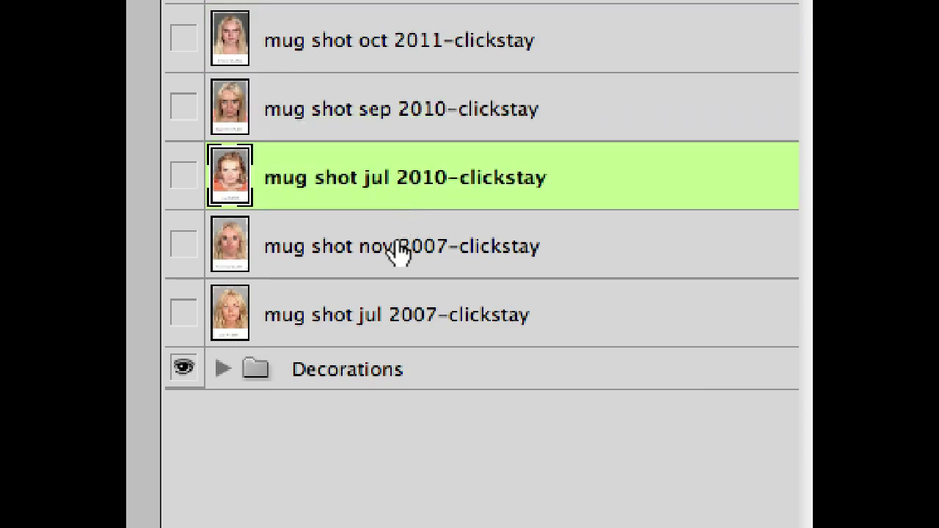
{"action": "left_click", "coordinate": [398, 251]}
{"action": "left_click", "coordinate": [391, 306]}
{"action": "left_click", "coordinate": [309, 45]}
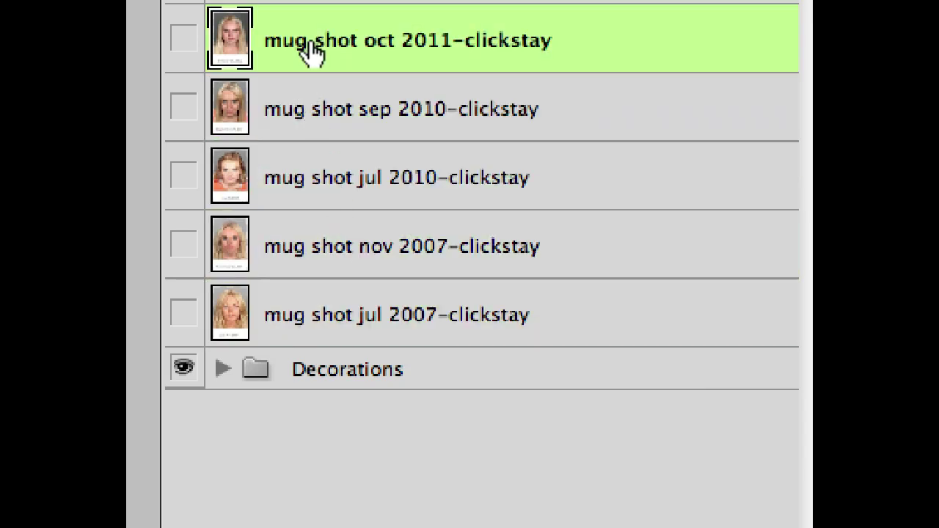
{"action": "left_click", "coordinate": [287, 315]}
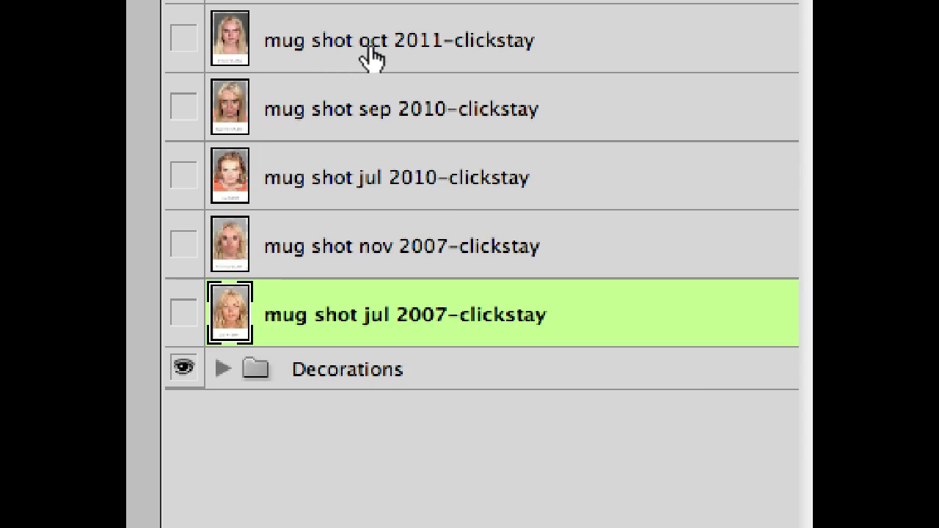
{"action": "left_click", "coordinate": [447, 46]}
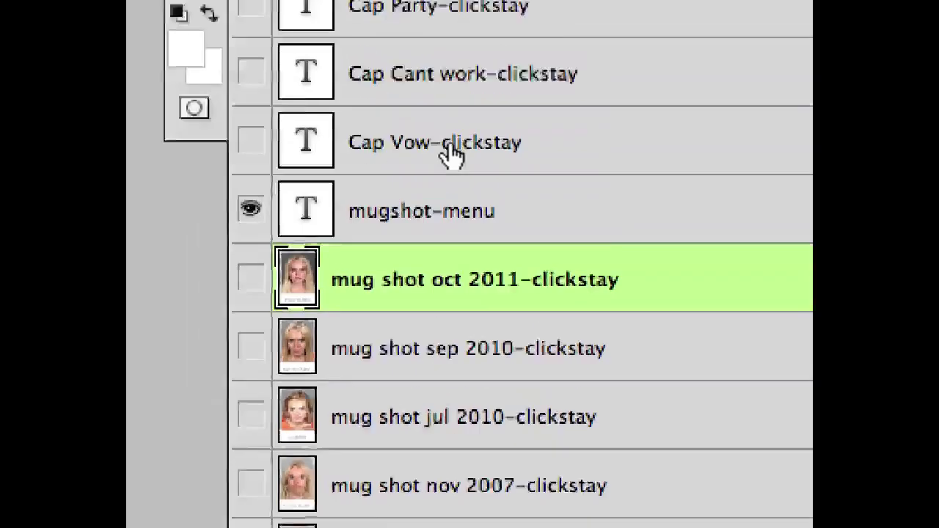
{"action": "left_click", "coordinate": [450, 151]}
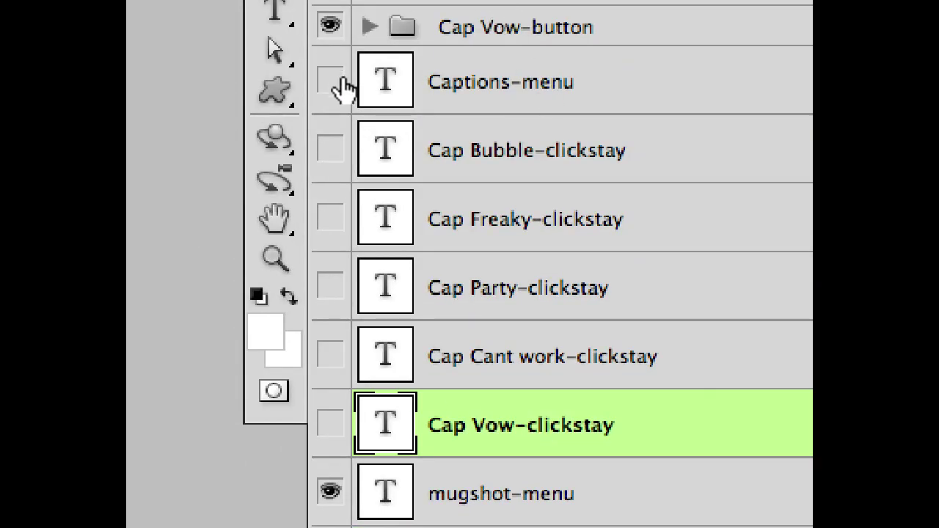
{"action": "left_click", "coordinate": [336, 176]}
{"action": "left_click", "coordinate": [512, 154]}
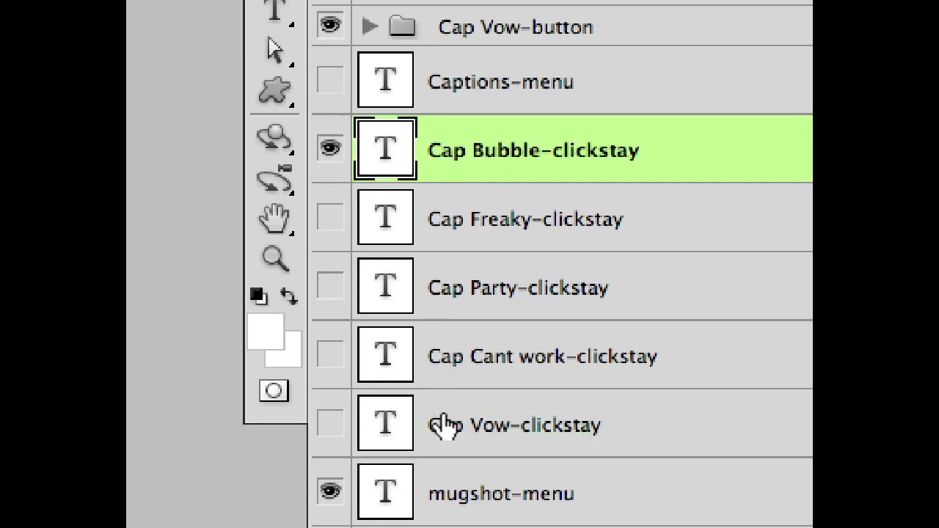
{"action": "left_click", "coordinate": [450, 213]}
{"action": "left_click", "coordinate": [438, 279]}
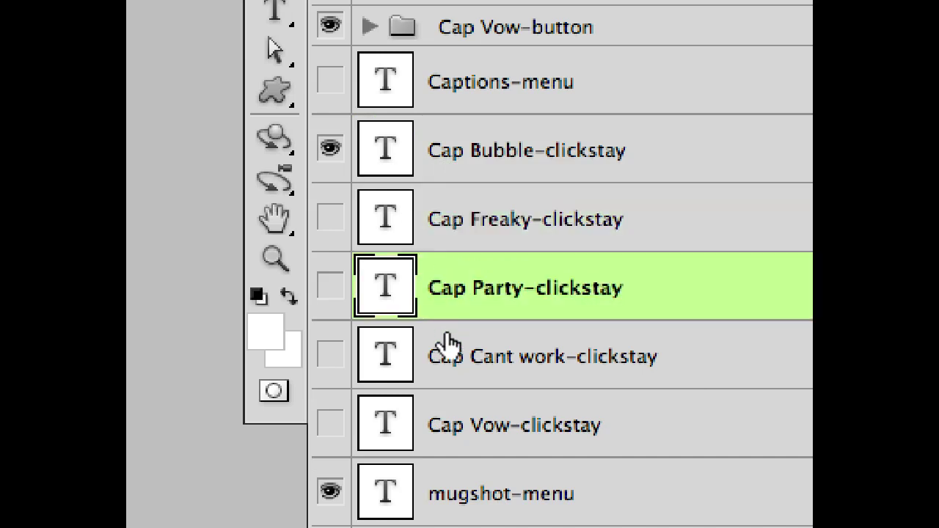
{"action": "left_click", "coordinate": [465, 167]}
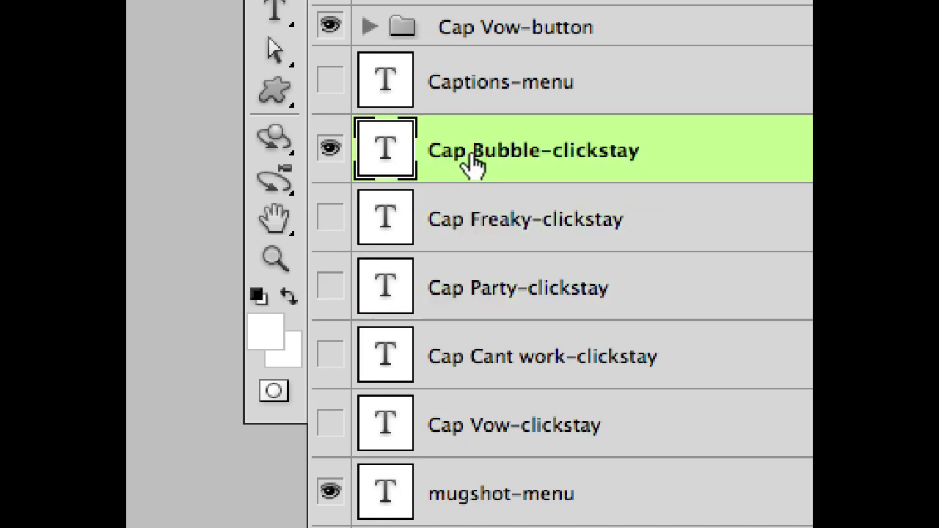
{"action": "left_click", "coordinate": [446, 225]}
{"action": "left_click", "coordinate": [452, 160]}
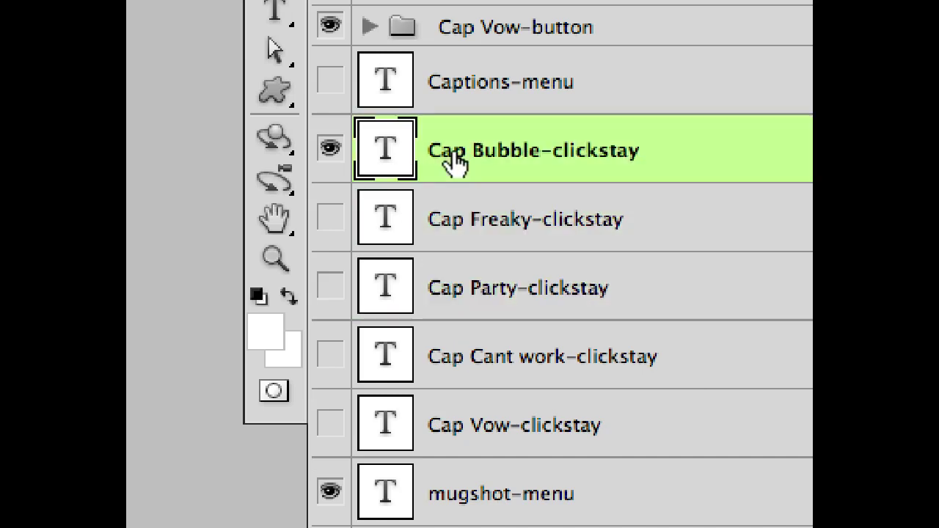
{"action": "left_click", "coordinate": [445, 227]}
{"action": "left_click", "coordinate": [448, 282]}
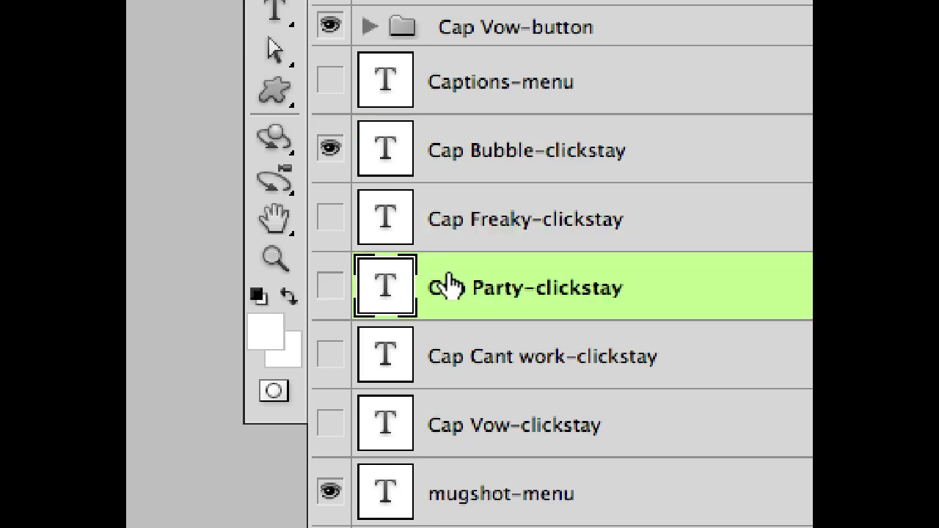
{"action": "left_click", "coordinate": [446, 172]}
{"action": "left_click", "coordinate": [442, 434]}
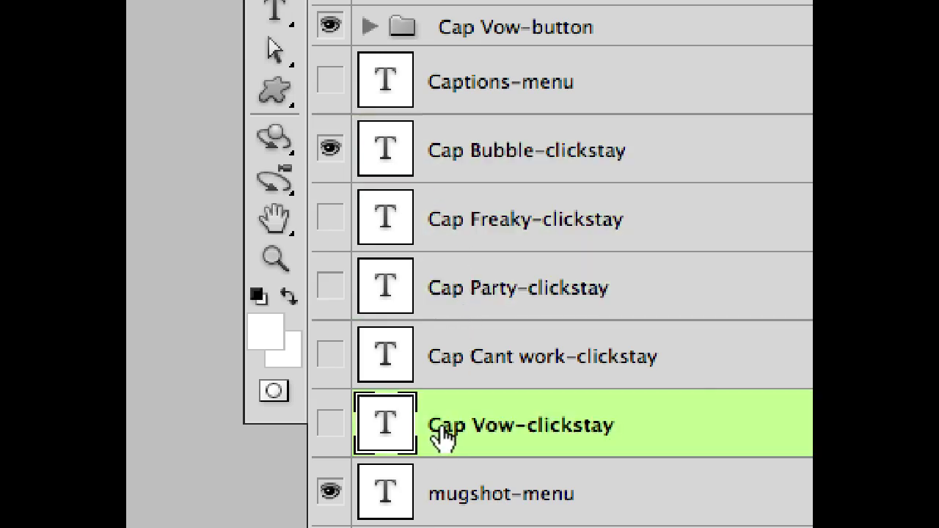
{"action": "left_click", "coordinate": [331, 149]}
{"action": "left_click", "coordinate": [475, 65]}
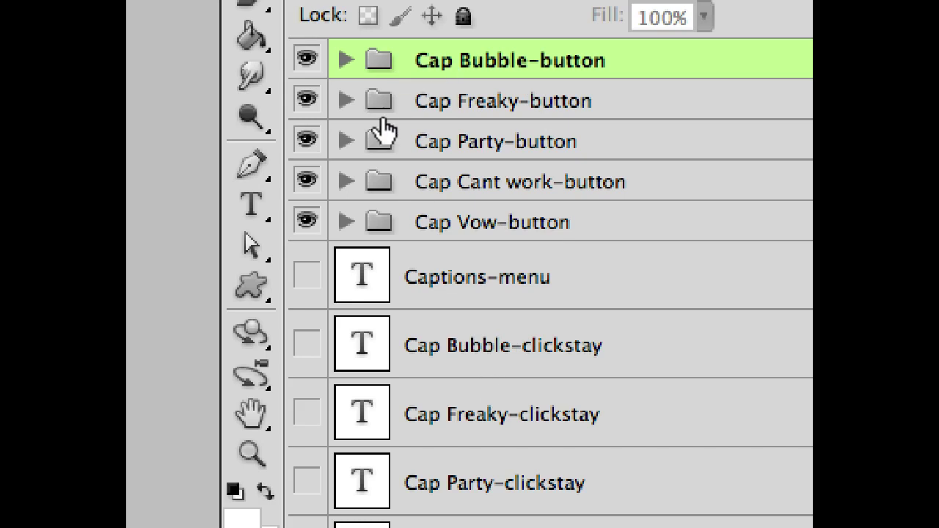
Step: Select the caption button groups, then narrow to Cap Bubble-button and the Cap Bubble-clickstay layer
{"action": "left_click", "coordinate": [417, 222], "text": "shift"}
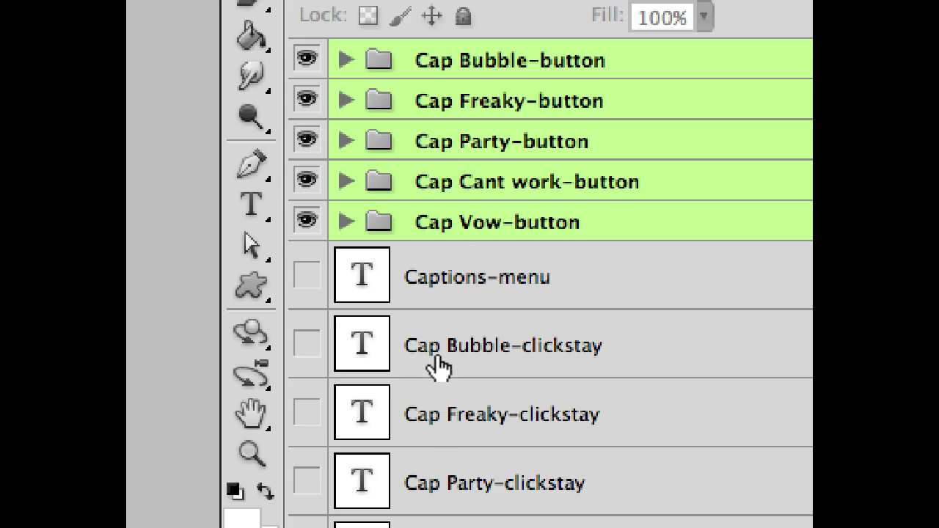
{"action": "left_click", "coordinate": [534, 73]}
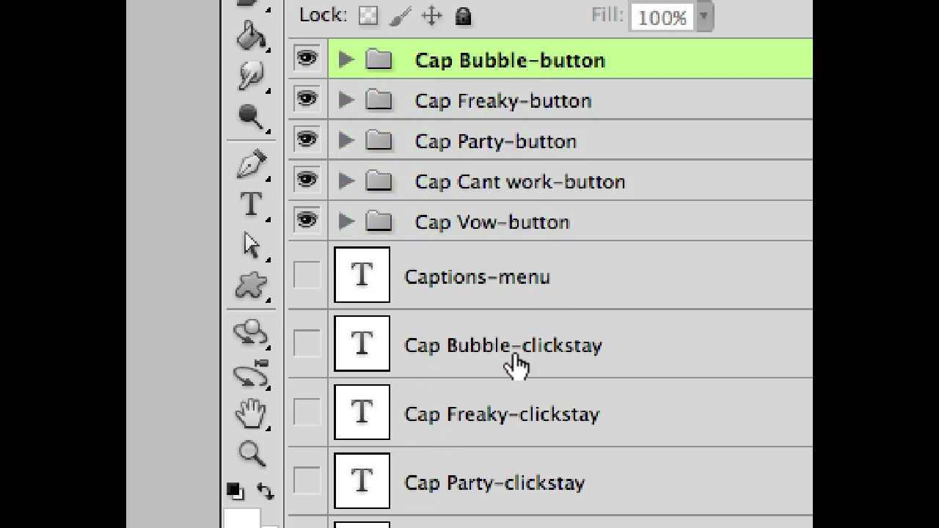
{"action": "left_click", "coordinate": [501, 355]}
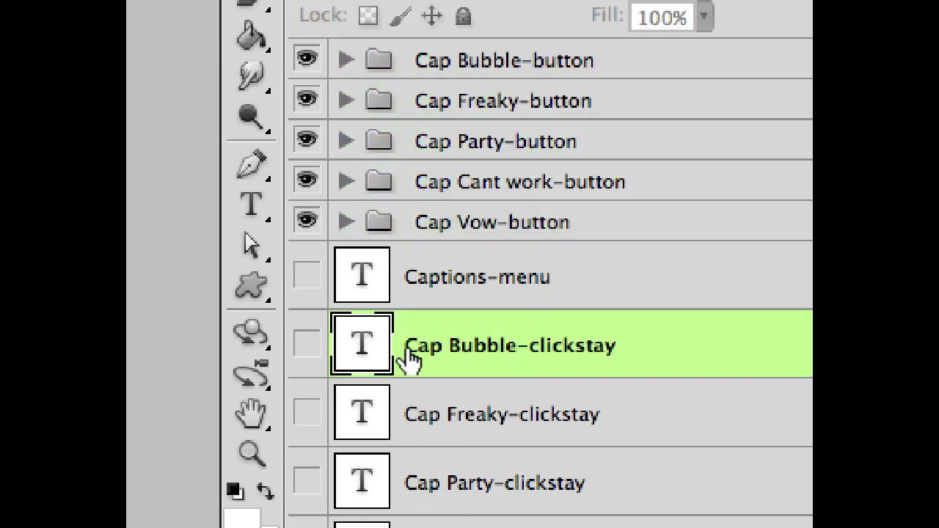
Step: Preview the Bubble, Freaky and Party clickstay captions one at a time, hide them, and switch to the Type tool
{"action": "left_click", "coordinate": [300, 344]}
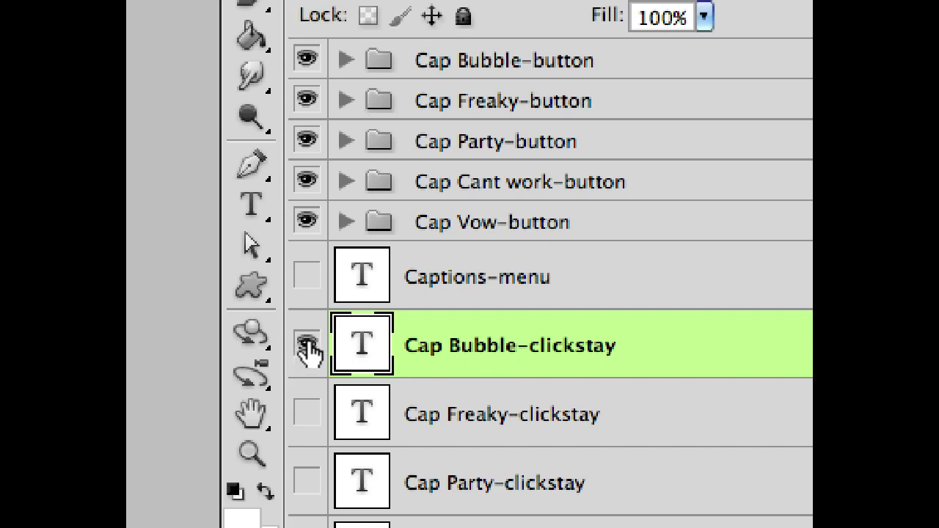
{"action": "left_click", "coordinate": [305, 345]}
{"action": "left_click", "coordinate": [306, 414]}
{"action": "left_click", "coordinate": [306, 414]}
{"action": "left_click", "coordinate": [307, 482]}
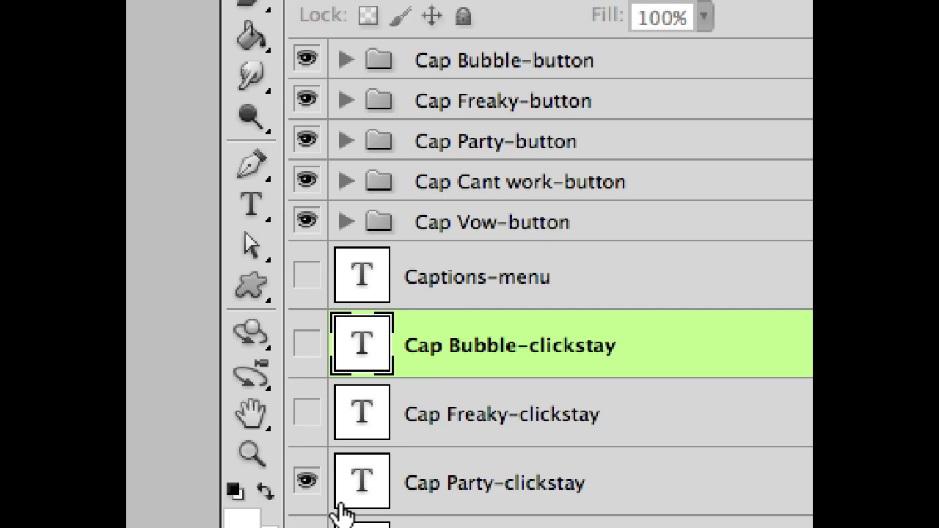
{"action": "left_click", "coordinate": [308, 481]}
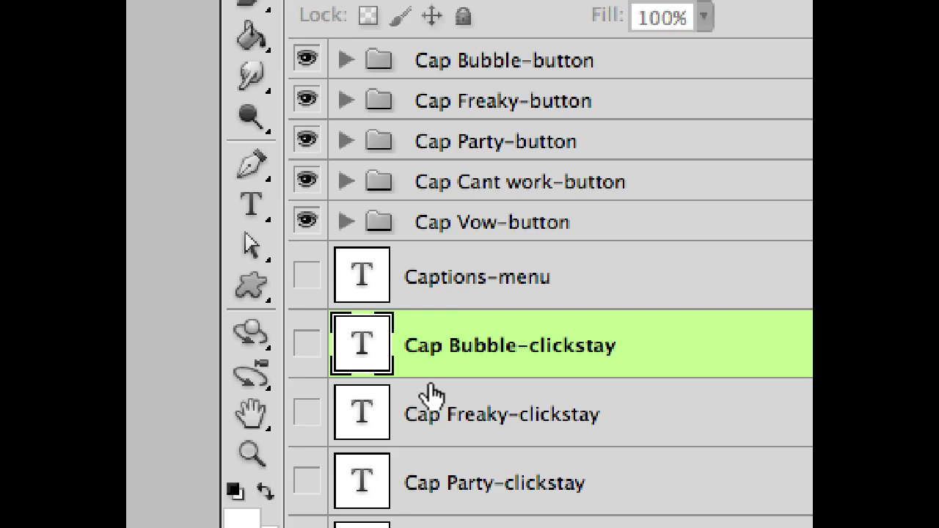
{"action": "key", "text": "super+alt+a"}
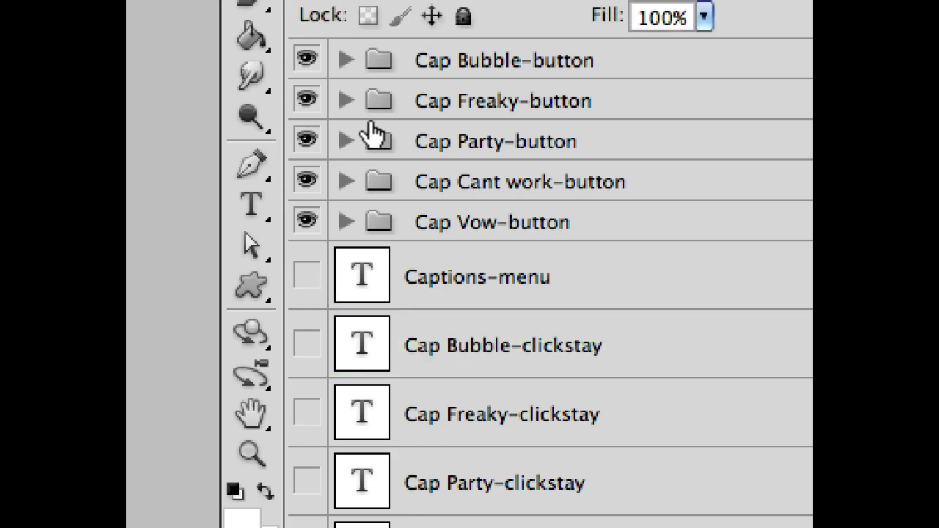
{"action": "key", "text": "t"}
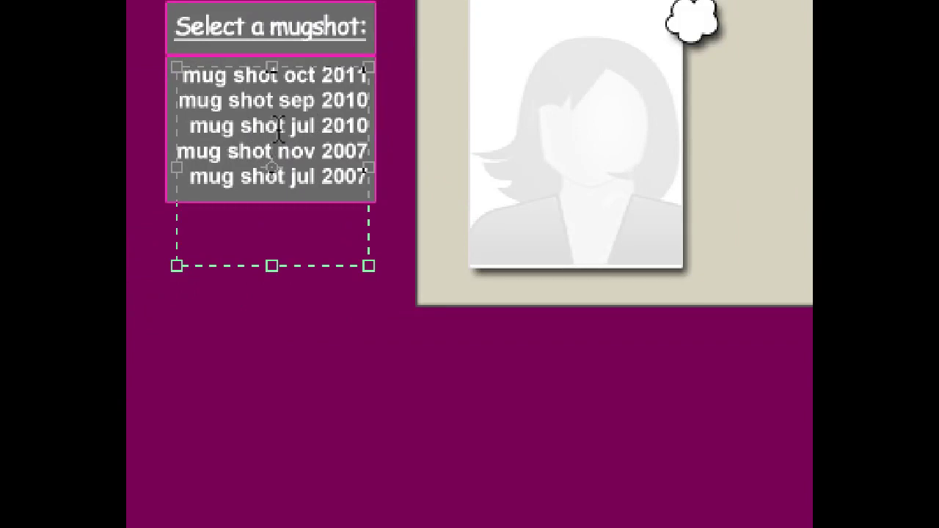
{"action": "left_click_drag", "start_coordinate": [181, 77], "coordinate": [396, 77]}
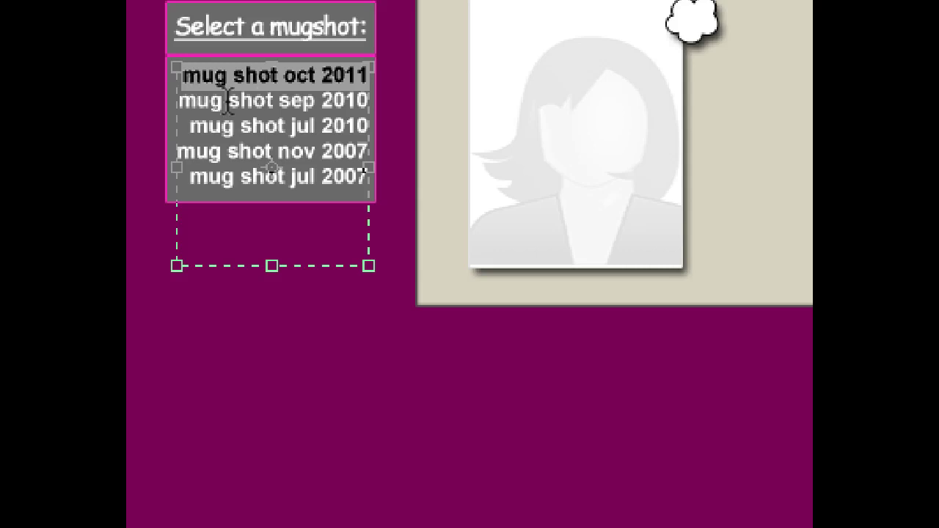
{"action": "key", "text": "Escape"}
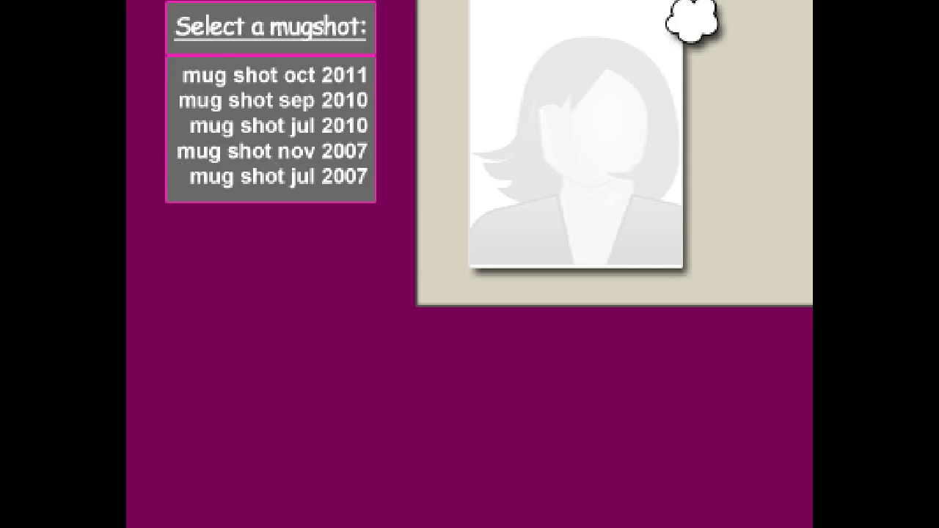
{"action": "key", "text": "Escape"}
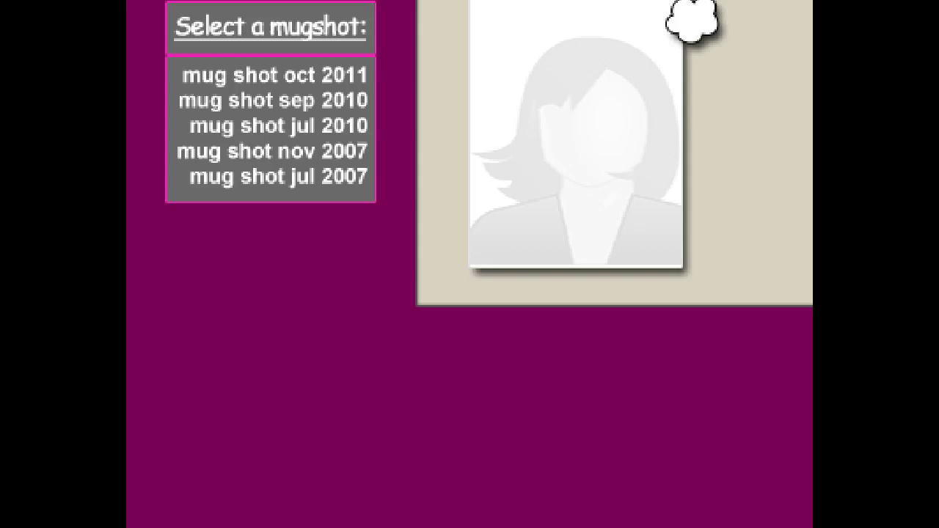